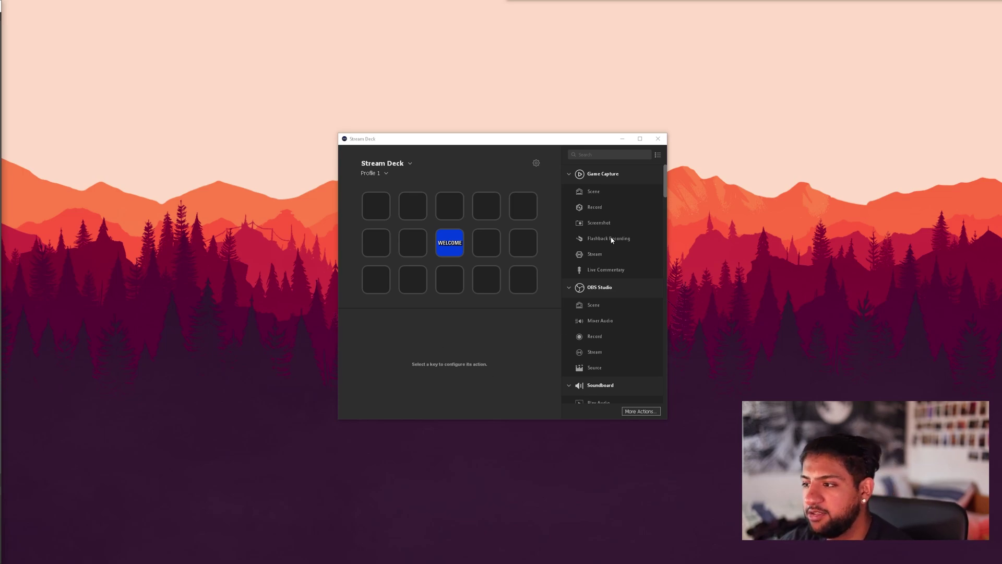
Step: Choose Profile 2 from the Profile dropdown, showing a grid with only the WELCOME key
{"action": "scroll", "coordinate": [616, 230], "scroll_direction": "down", "scroll_amount": 10}
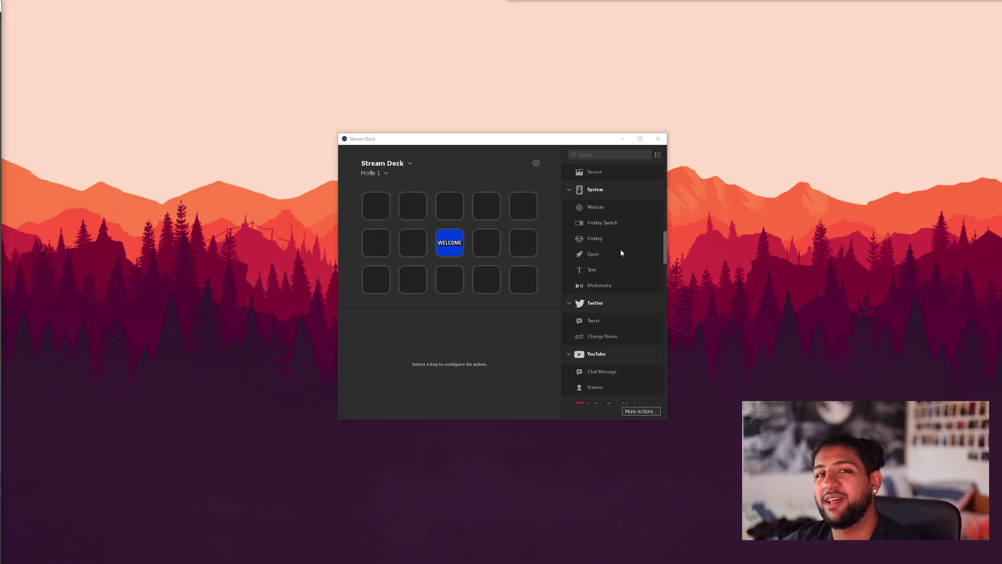
{"action": "scroll", "coordinate": [641, 290], "scroll_direction": "up", "scroll_amount": 5}
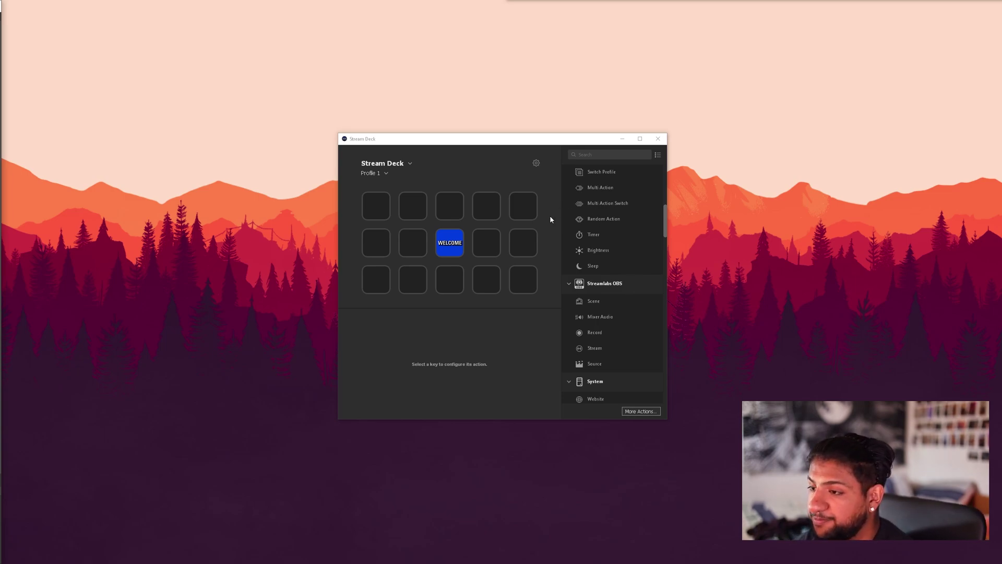
{"action": "left_click", "coordinate": [387, 174]}
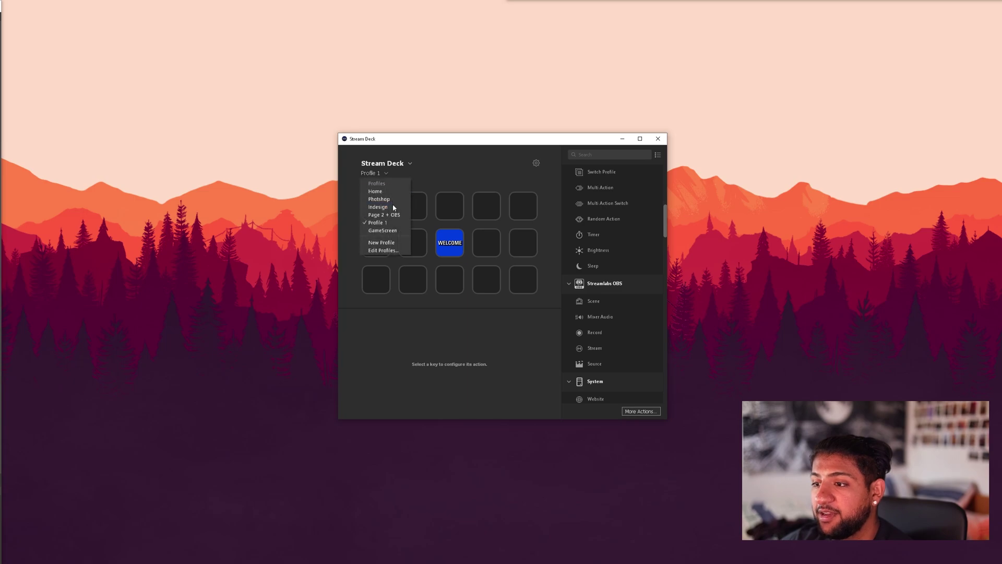
{"action": "left_click", "coordinate": [385, 245]}
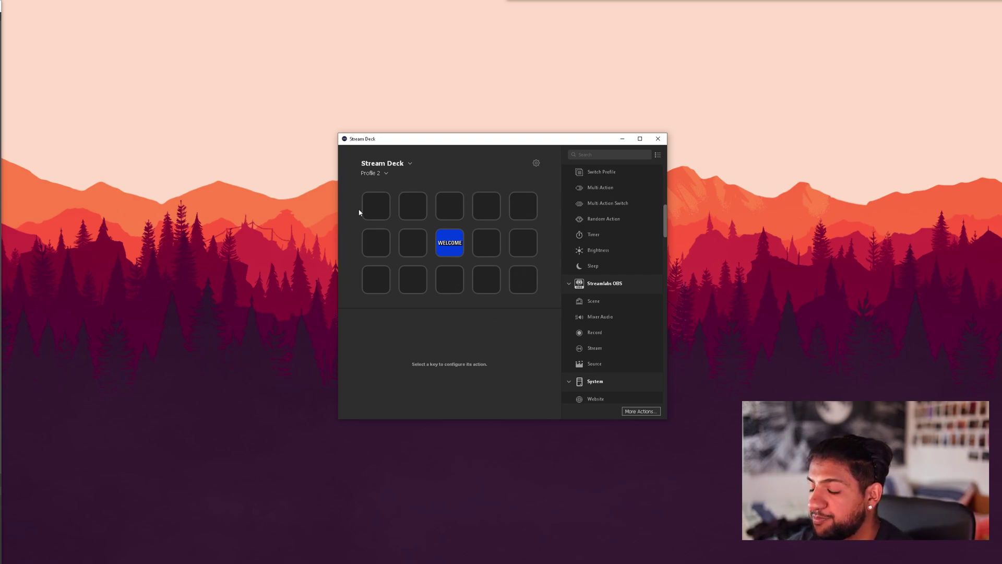
Step: Switch to the Home profile and inspect its 5205 view-count key and Switch Profile key
{"action": "left_click", "coordinate": [375, 175]}
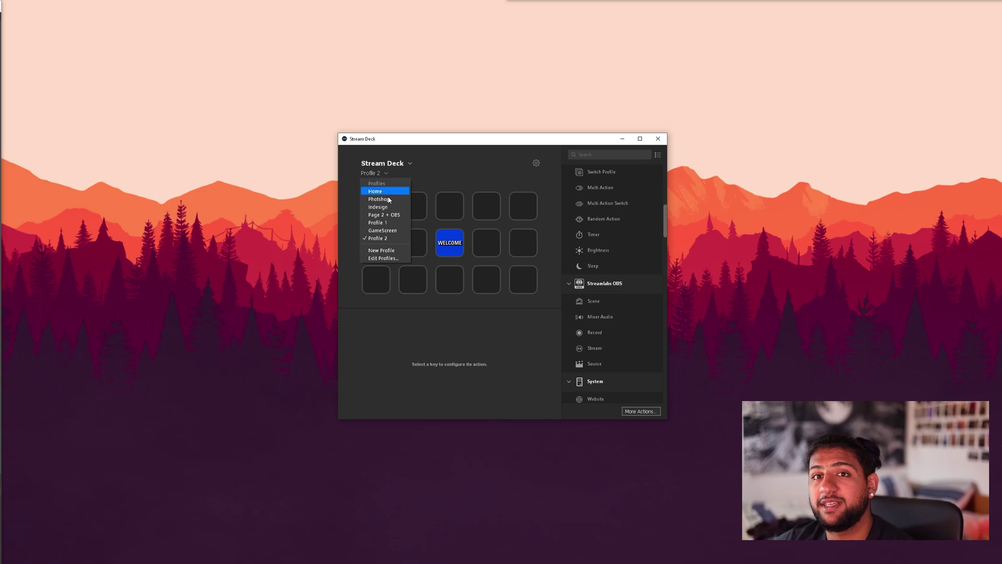
{"action": "left_click", "coordinate": [384, 192]}
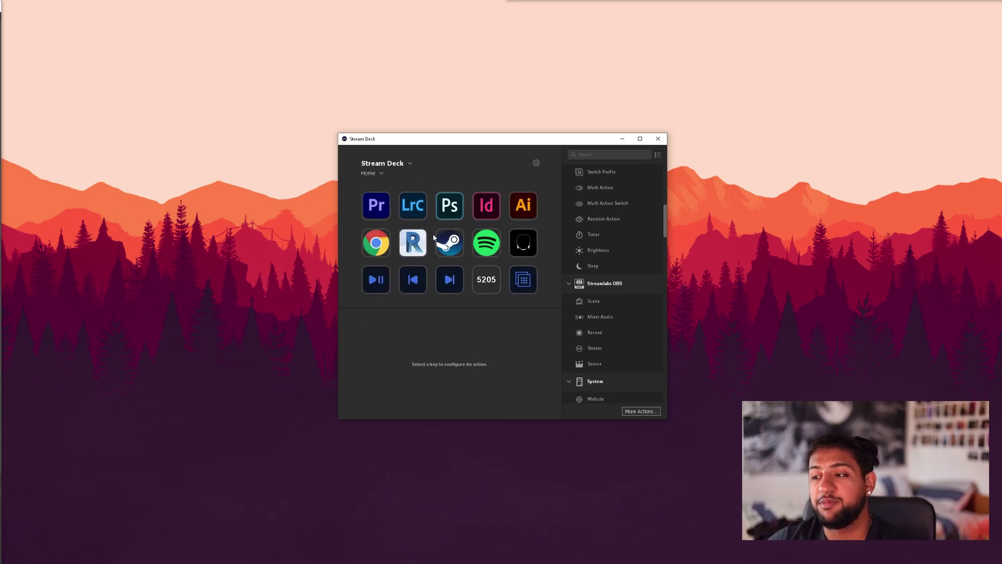
{"action": "left_click", "coordinate": [490, 282]}
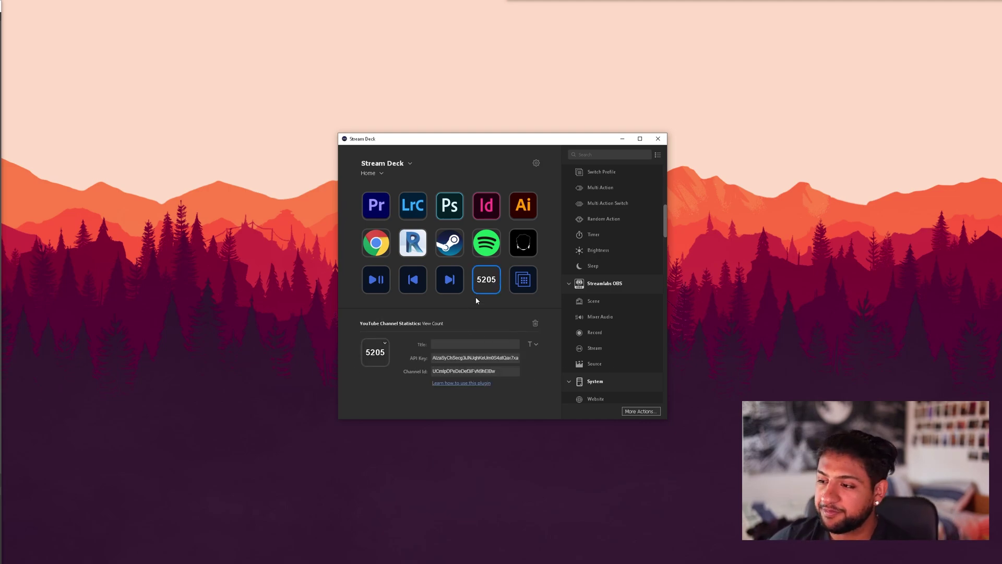
{"action": "left_click", "coordinate": [528, 284]}
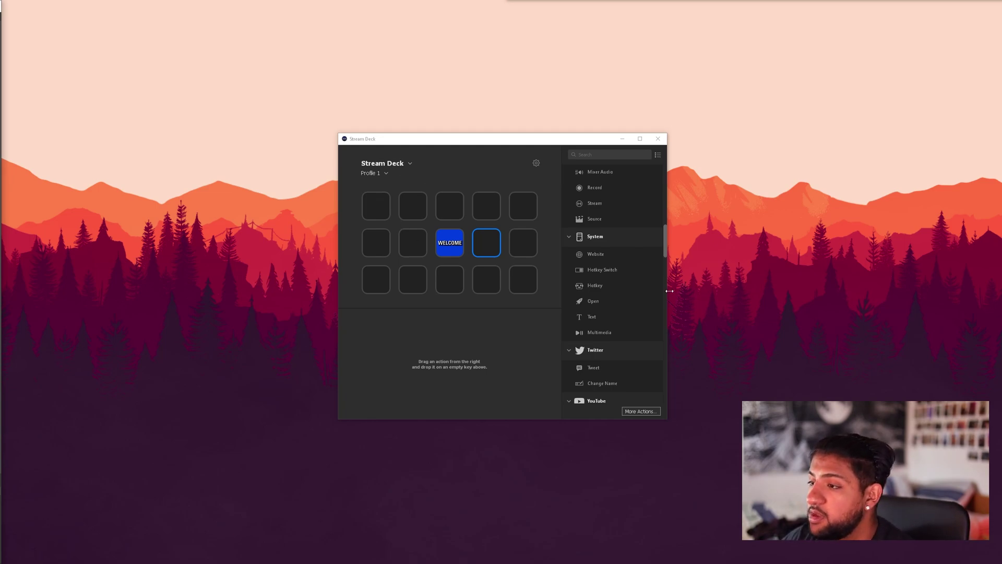
{"action": "scroll", "coordinate": [641, 284], "scroll_direction": "up", "scroll_amount": 5}
{"action": "scroll", "coordinate": [619, 225], "scroll_direction": "down", "scroll_amount": 6}
{"action": "scroll", "coordinate": [619, 225], "scroll_direction": "down", "scroll_amount": 5}
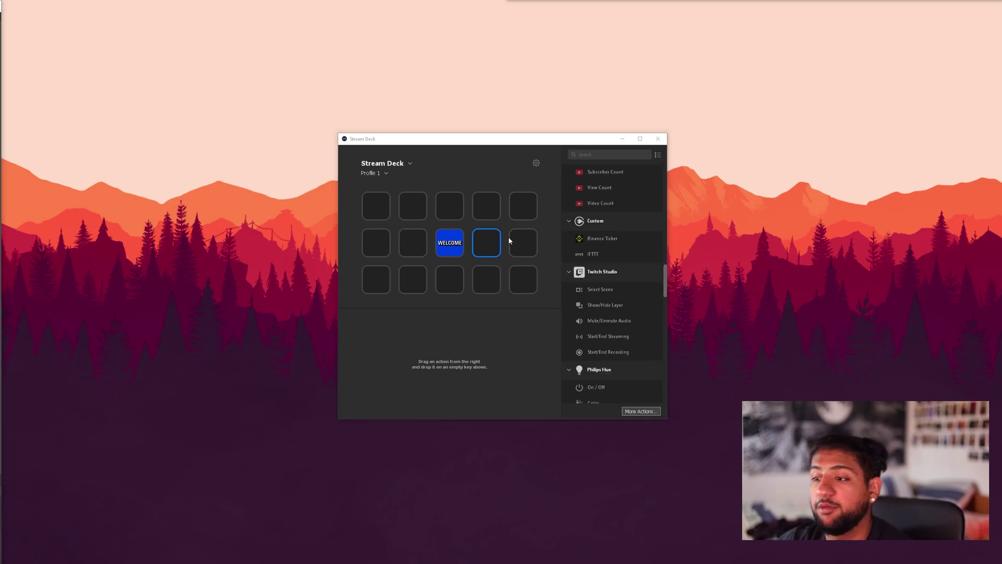
{"action": "left_click", "coordinate": [654, 411]}
{"action": "scroll", "coordinate": [516, 286], "scroll_direction": "down", "scroll_amount": 10}
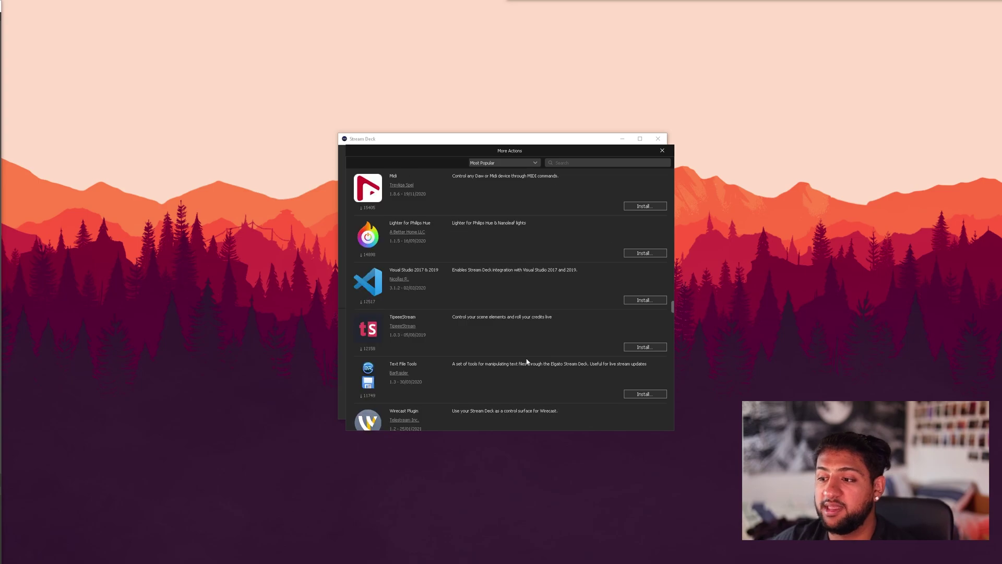
{"action": "left_click", "coordinate": [663, 151]}
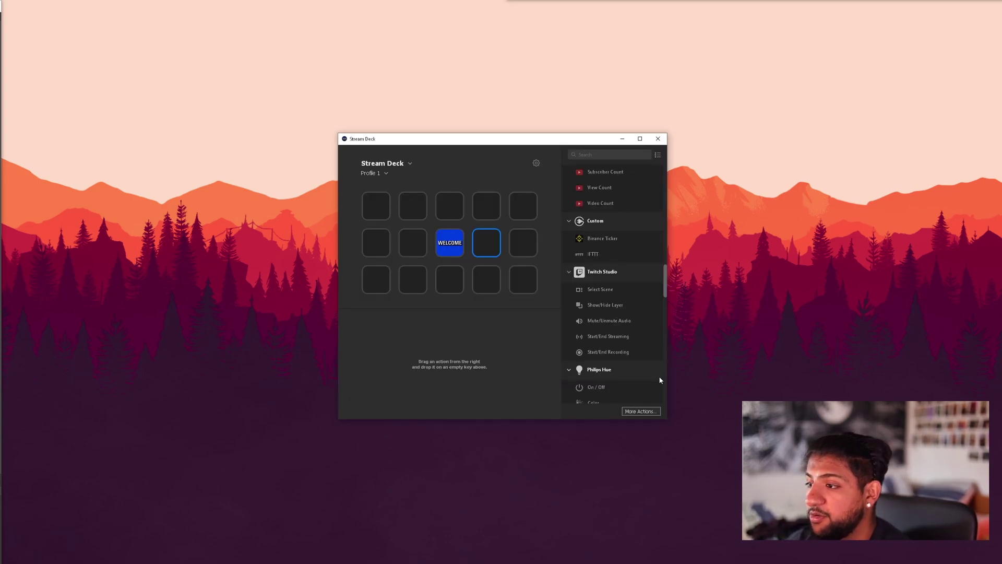
{"action": "scroll", "coordinate": [640, 341], "scroll_direction": "down", "scroll_amount": 5}
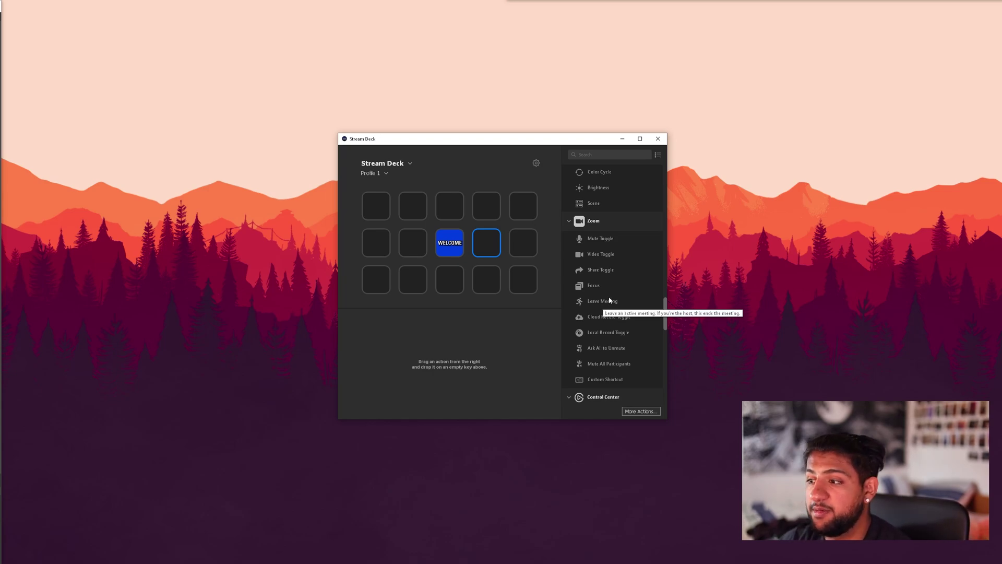
{"action": "scroll", "coordinate": [608, 296], "scroll_direction": "up", "scroll_amount": 5}
{"action": "scroll", "coordinate": [609, 301], "scroll_direction": "up", "scroll_amount": 10}
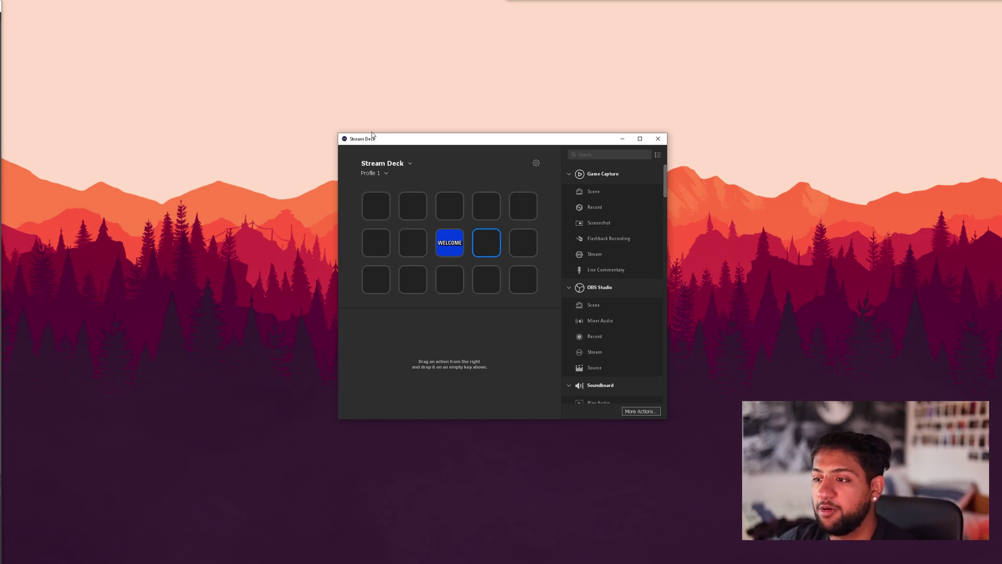
{"action": "left_click", "coordinate": [377, 174]}
{"action": "left_click", "coordinate": [383, 192]}
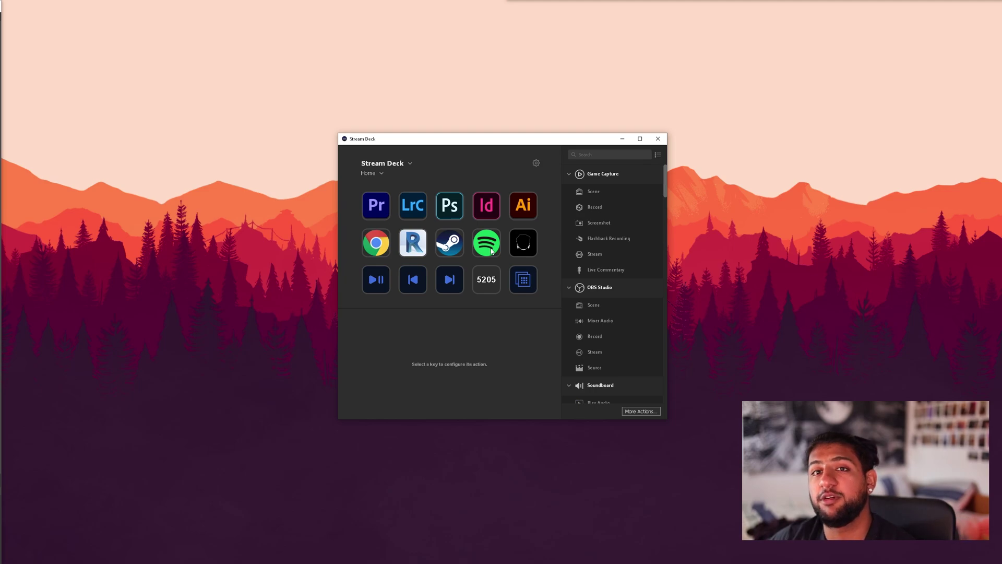
{"action": "left_click", "coordinate": [440, 215]}
{"action": "left_click", "coordinate": [519, 210]}
{"action": "left_click", "coordinate": [481, 214]}
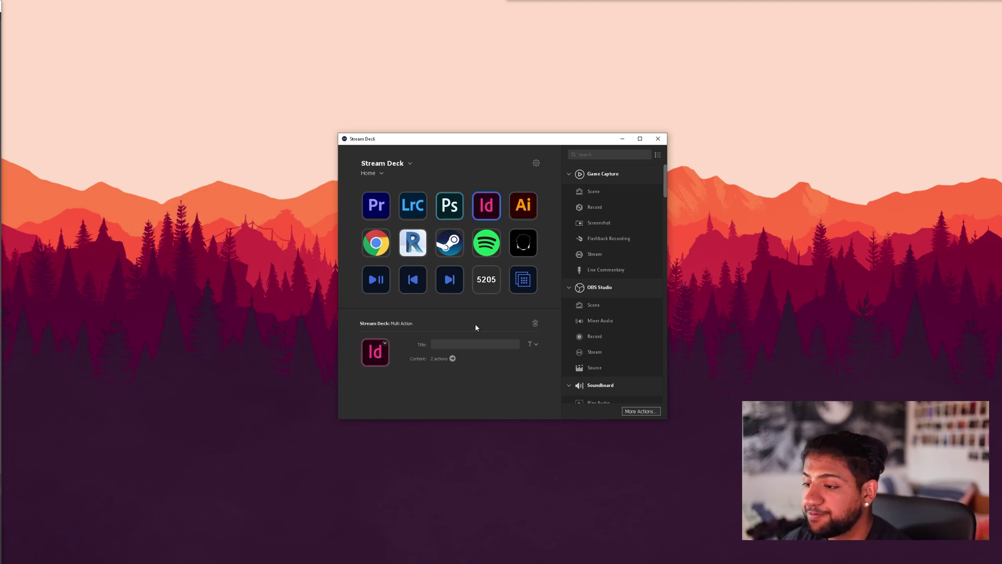
{"action": "left_click", "coordinate": [377, 174]}
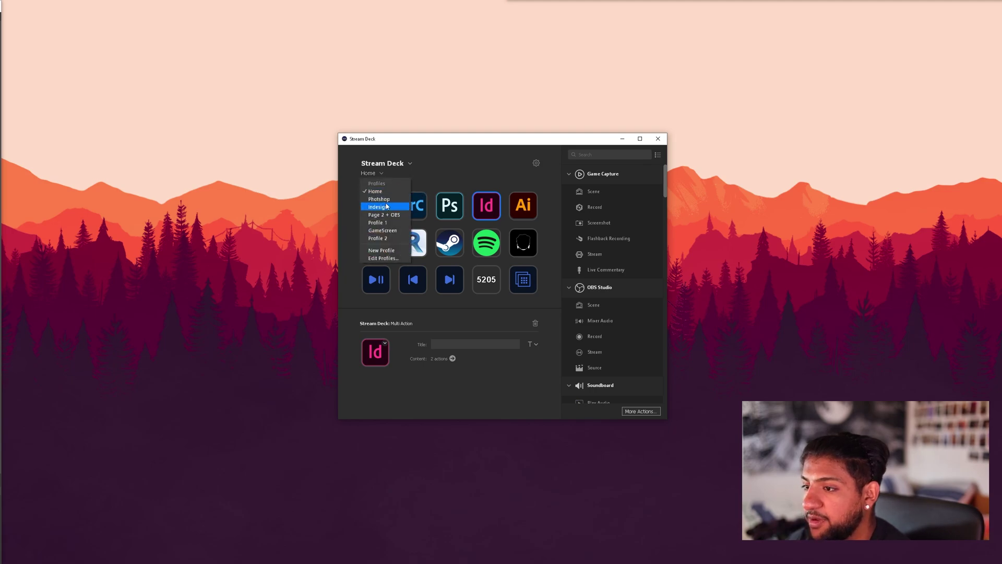
{"action": "left_click", "coordinate": [384, 222]}
{"action": "scroll", "coordinate": [612, 269], "scroll_direction": "down", "scroll_amount": 3}
{"action": "scroll", "coordinate": [612, 270], "scroll_direction": "down", "scroll_amount": 6}
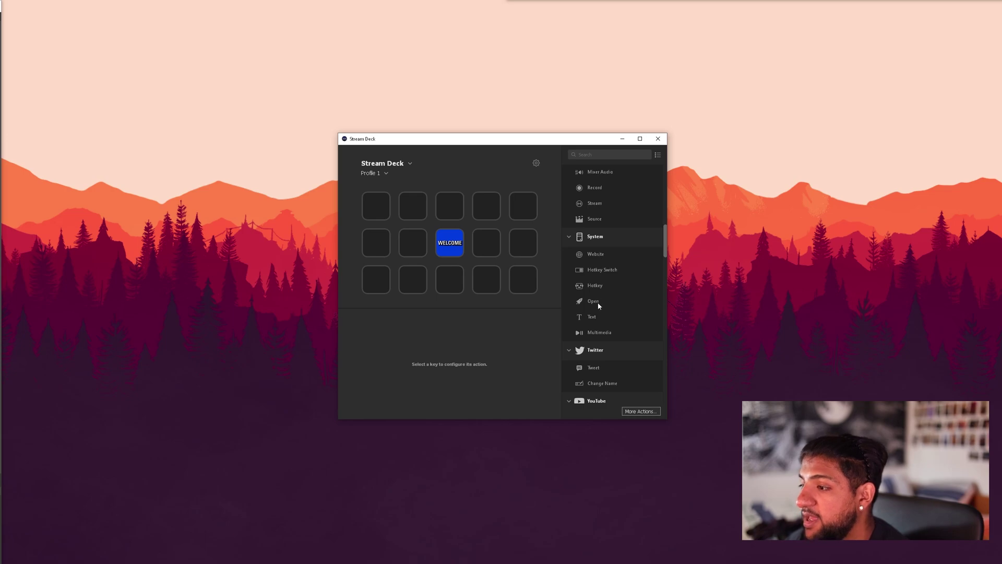
Step: Put an Open action on the key beside WELCOME that launches Adobe InDesign CS6
{"action": "left_click_drag", "start_coordinate": [598, 302], "coordinate": [495, 250]}
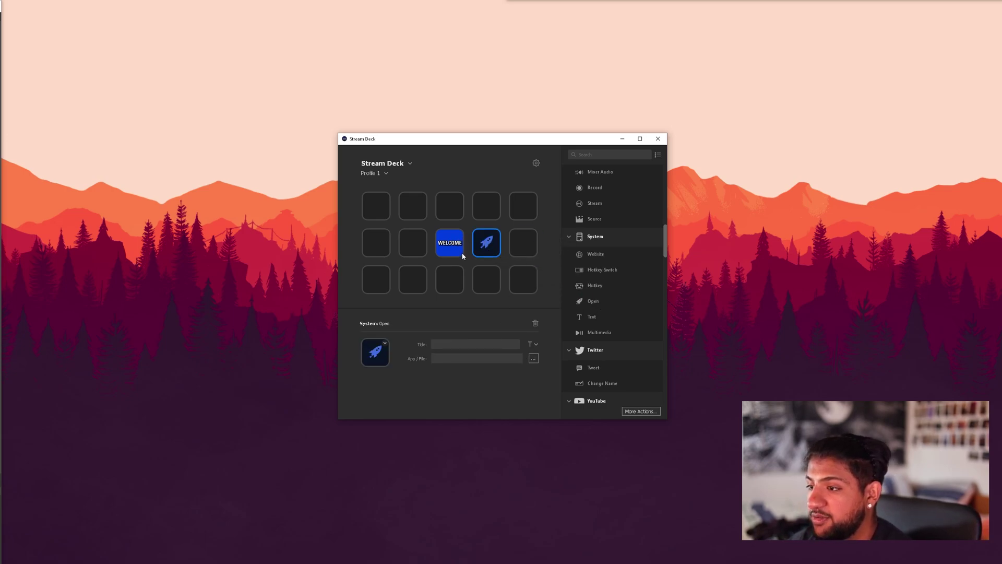
{"action": "left_click", "coordinate": [533, 358]}
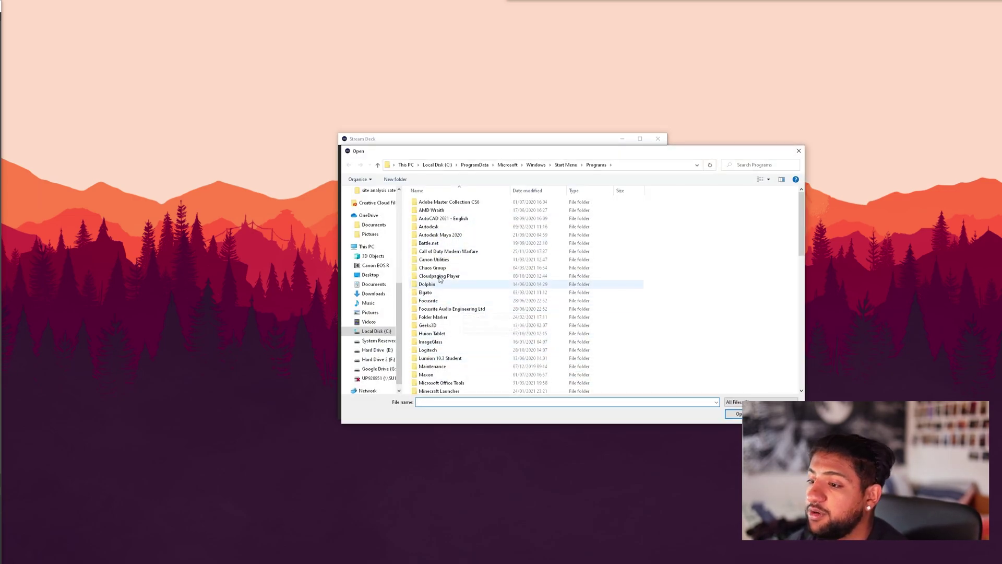
{"action": "double_click", "coordinate": [452, 203]}
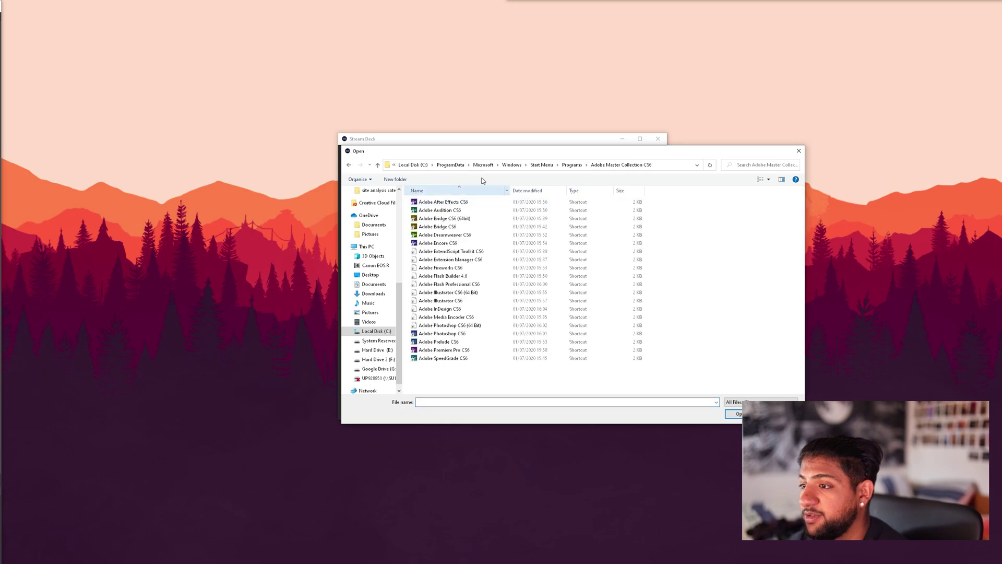
{"action": "double_click", "coordinate": [461, 309]}
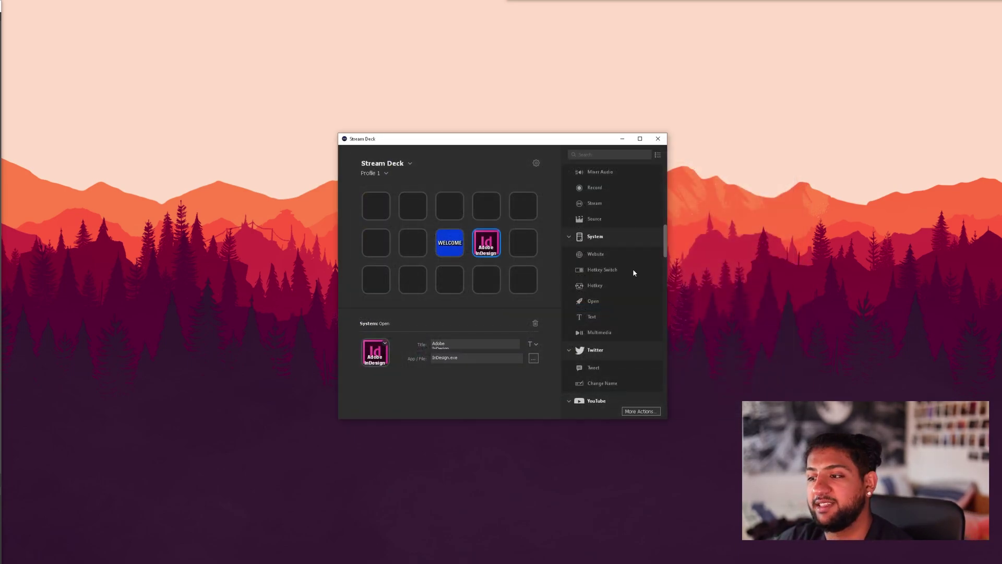
Step: Clear the InDesign key's title so it shows only the icon
{"action": "double_click", "coordinate": [438, 344]}
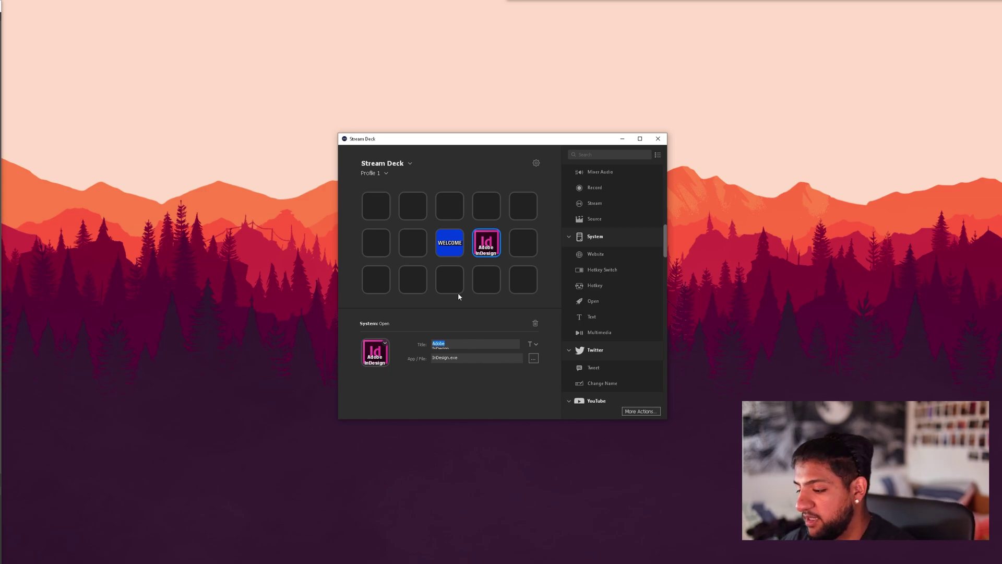
{"action": "key", "text": "BackSpace"}
{"action": "left_click", "coordinate": [535, 344]}
{"action": "left_click", "coordinate": [465, 343]}
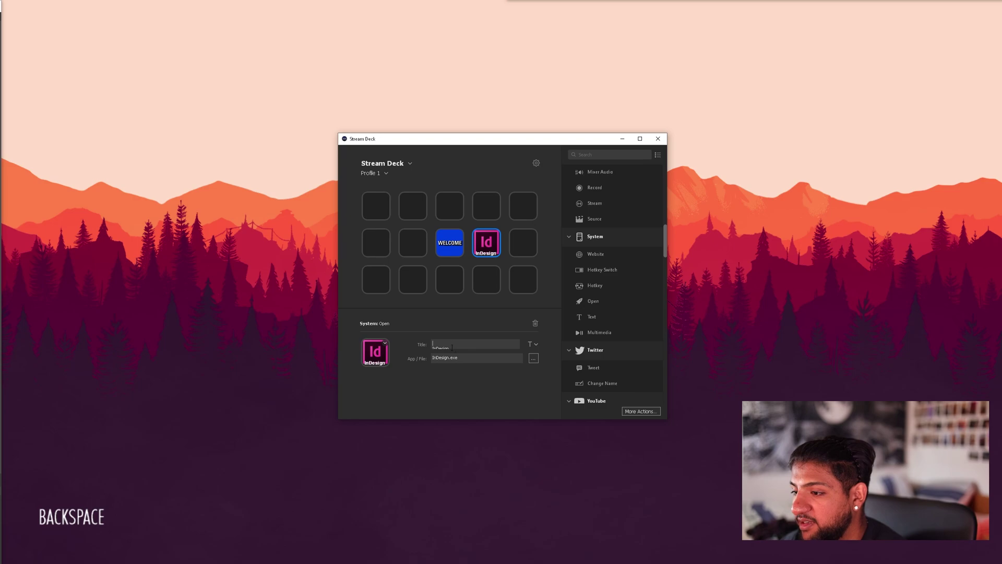
{"action": "key", "text": "ctrl+a"}
{"action": "key", "text": "BackSpace"}
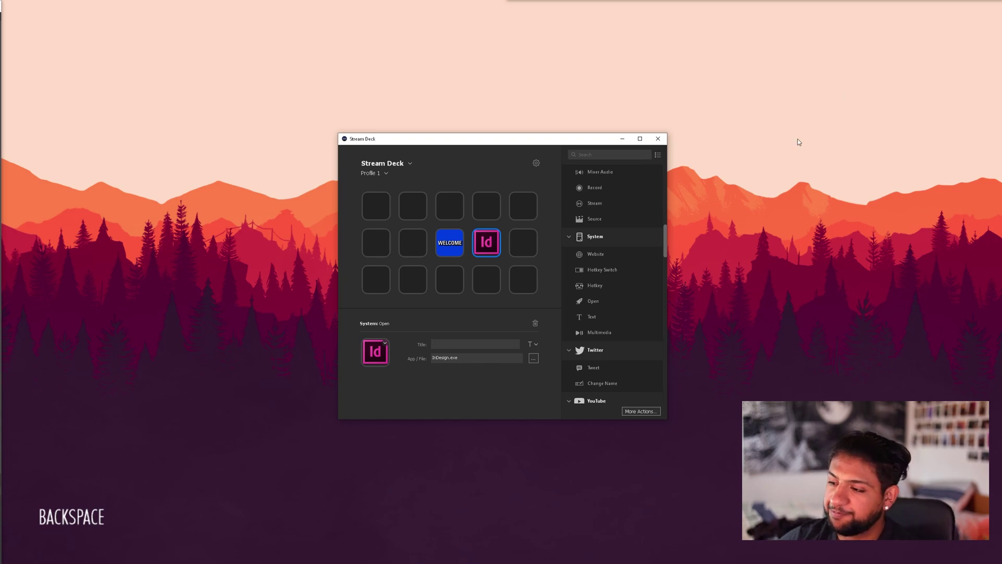
{"action": "key", "text": "super+Tab"}
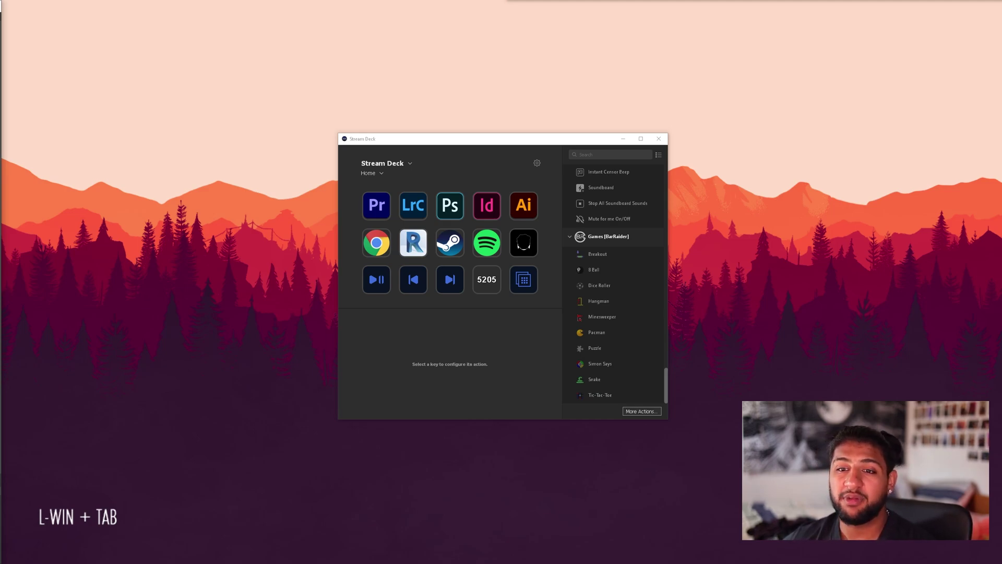
Step: Close the Stream Deck window
{"action": "scroll", "coordinate": [582, 237], "scroll_direction": "up", "scroll_amount": 4}
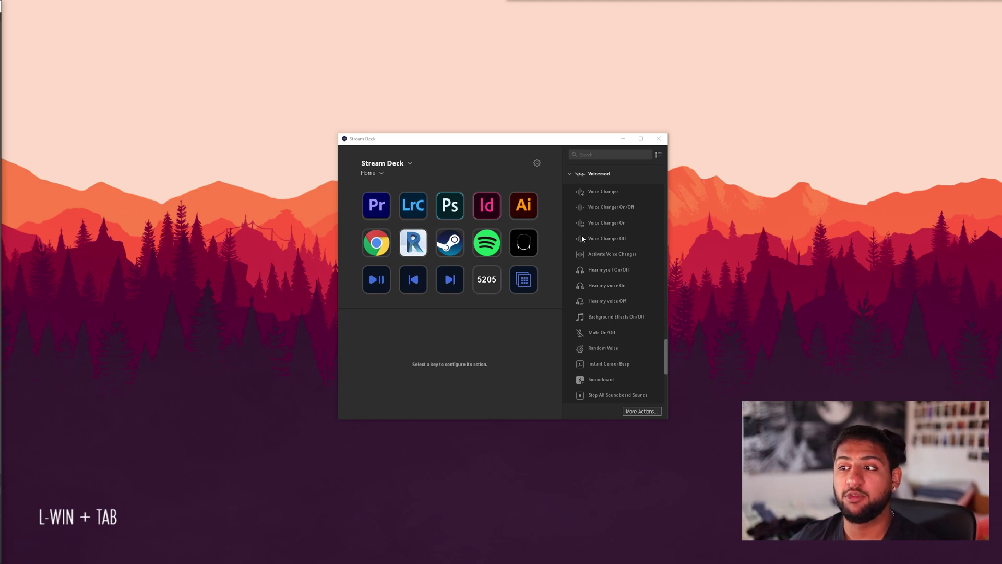
{"action": "left_click", "coordinate": [658, 138]}
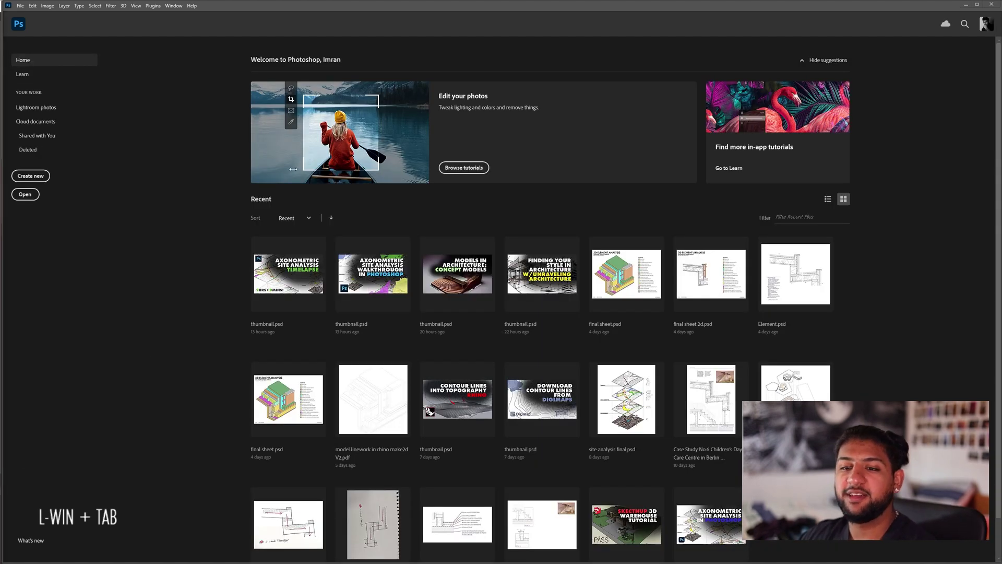
Step: Check Photoshop's File menu for the keyboard shortcut settings
{"action": "left_click", "coordinate": [20, 6]}
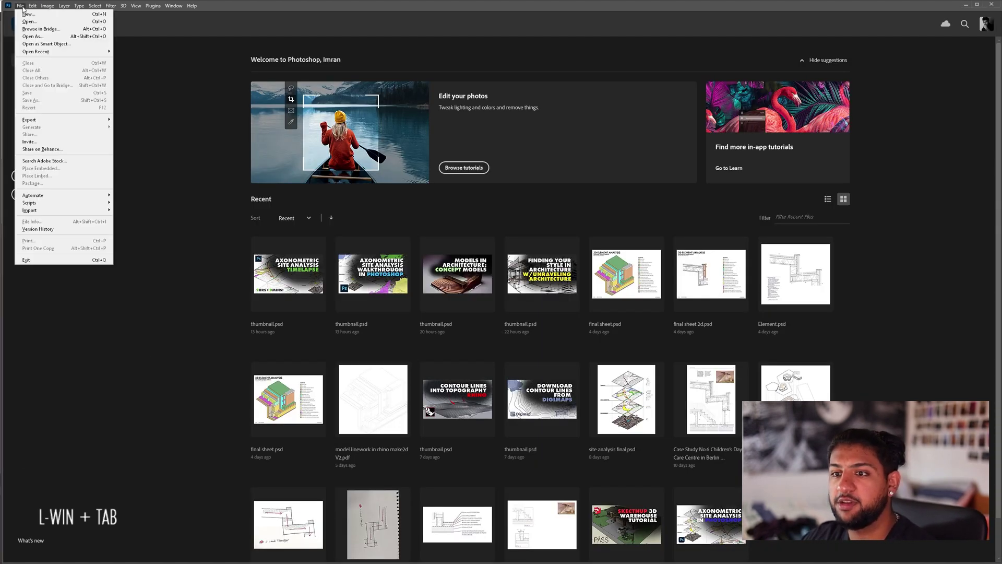
Step: Bring up Edit > Keyboard Shortcuts, widen the dialog, and scroll the Edit commands to Perspective
{"action": "mouse_move", "coordinate": [33, 5]}
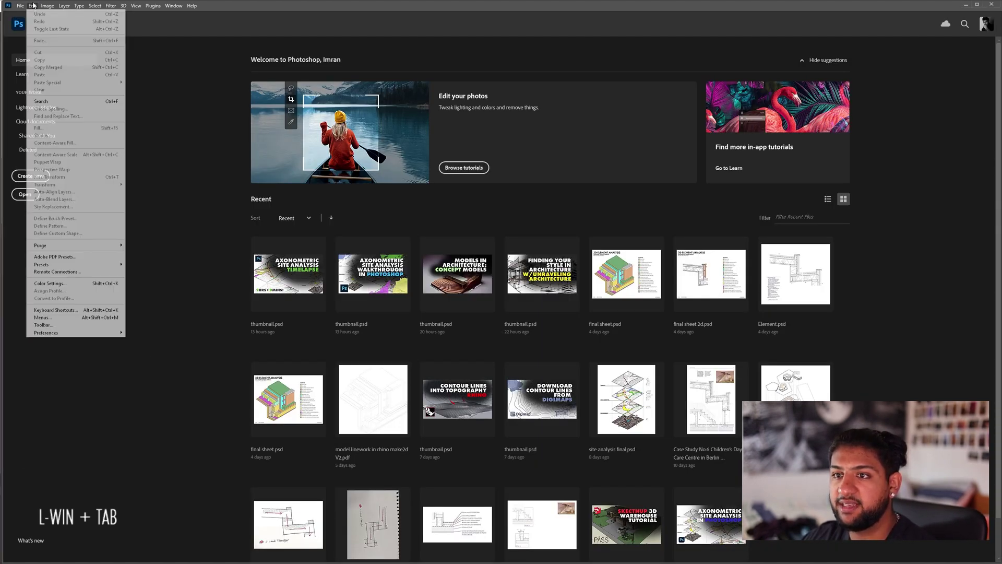
{"action": "left_click", "coordinate": [79, 309]}
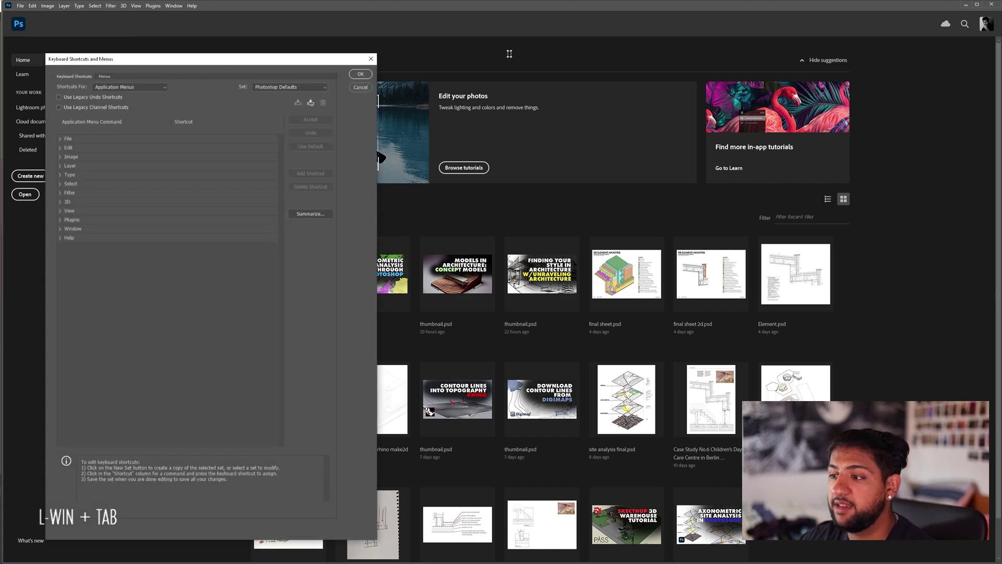
{"action": "left_click_drag", "start_coordinate": [274, 57], "coordinate": [385, 56]}
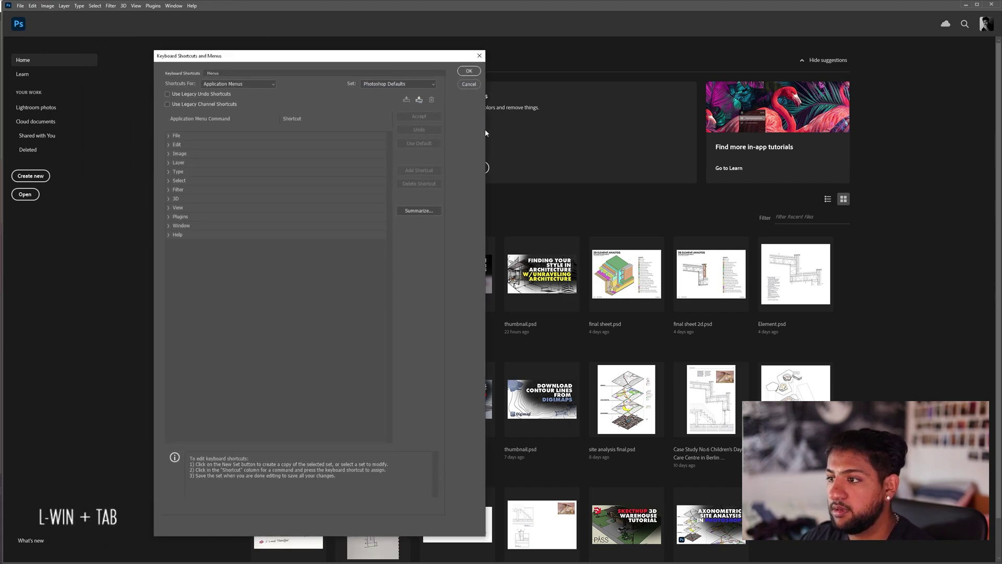
{"action": "left_click_drag", "start_coordinate": [485, 133], "coordinate": [871, 151]}
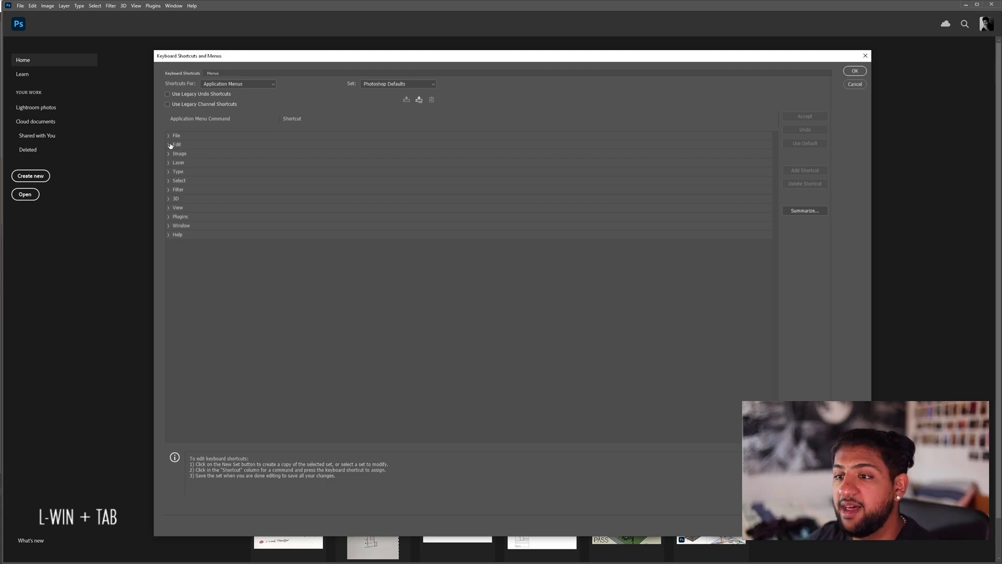
{"action": "left_click", "coordinate": [168, 144]}
{"action": "scroll", "coordinate": [330, 230], "scroll_direction": "down", "scroll_amount": 4}
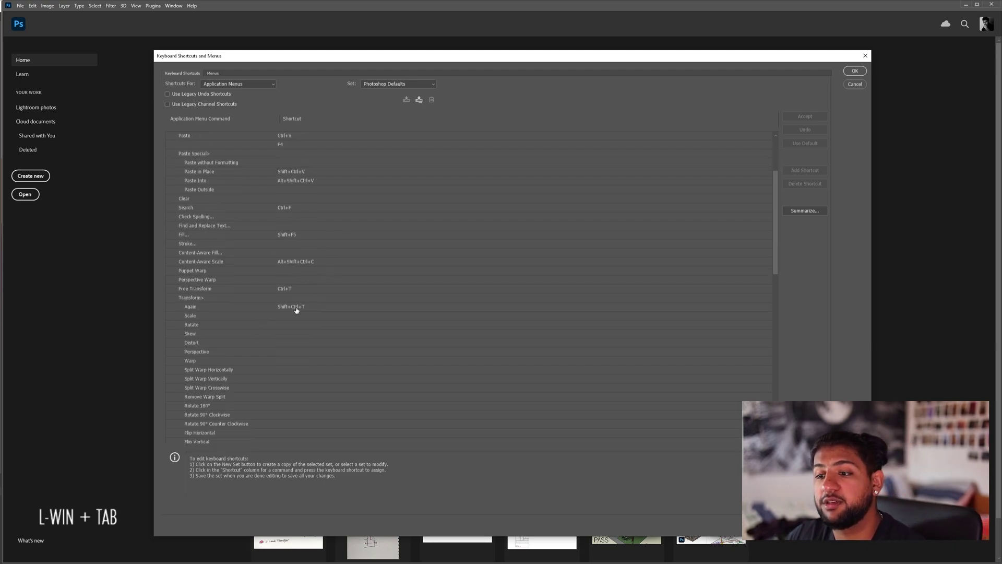
{"action": "scroll", "coordinate": [268, 301], "scroll_direction": "down", "scroll_amount": 1}
Step: Give Transform > Perspective the conflict-free shortcut Ctrl+#, then accept and confirm the change
{"action": "left_click", "coordinate": [246, 325]}
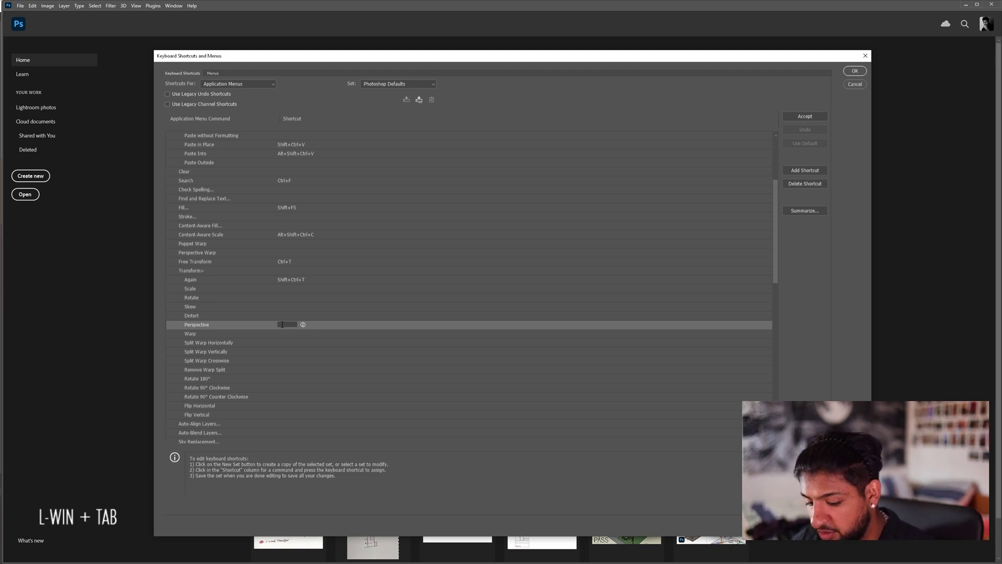
{"action": "key", "text": "ctrl+shift"}
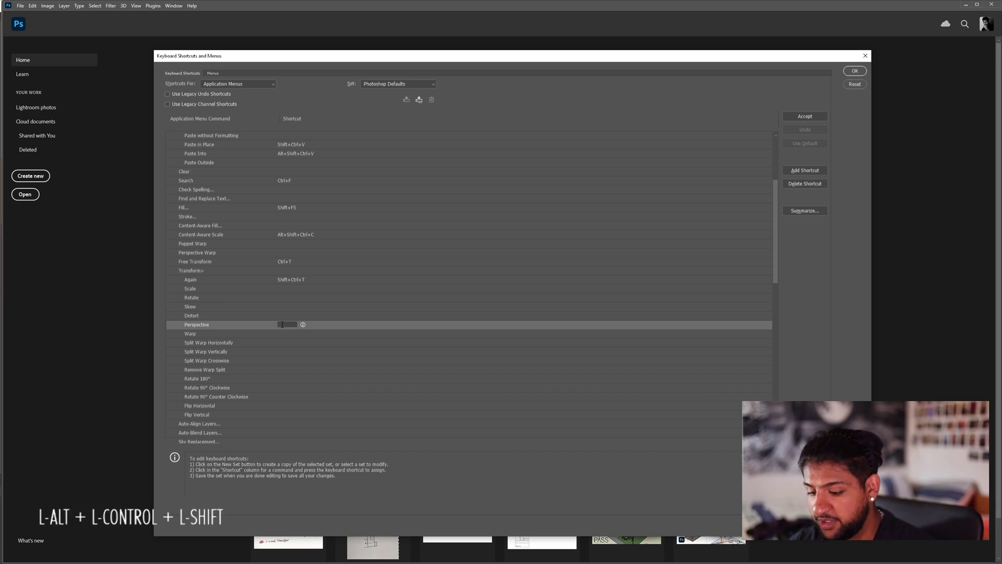
{"action": "key", "text": "ctrl+shift+alt+t"}
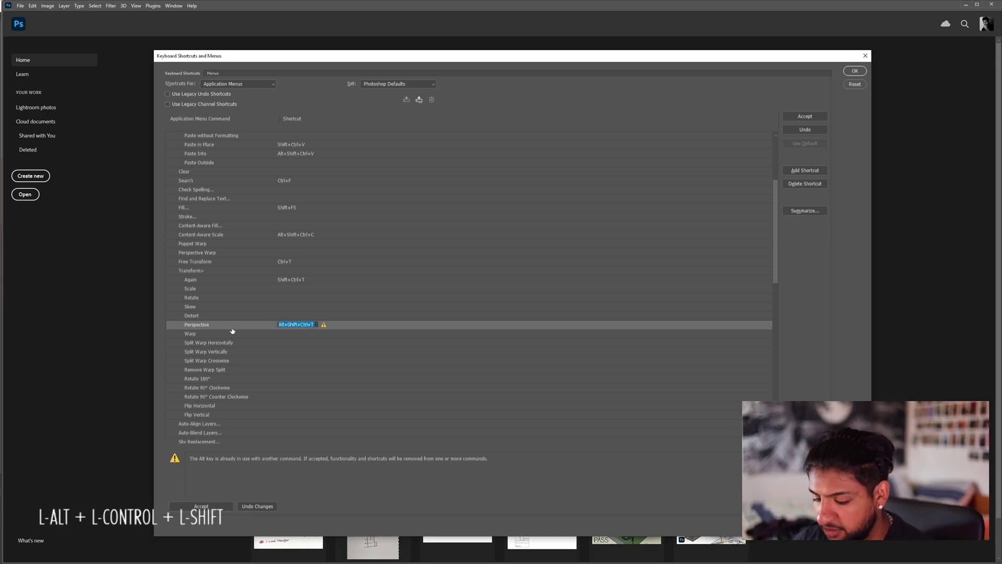
{"action": "key", "text": "ctrl+shift+alt+p"}
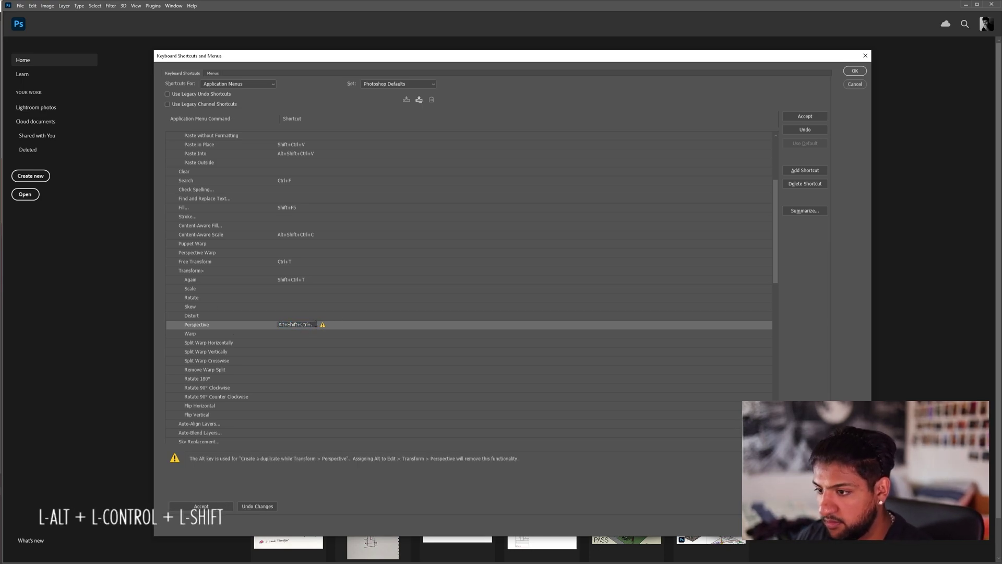
{"action": "key", "text": "ctrl+shift+alt+0"}
{"action": "key", "text": "ctrl+0"}
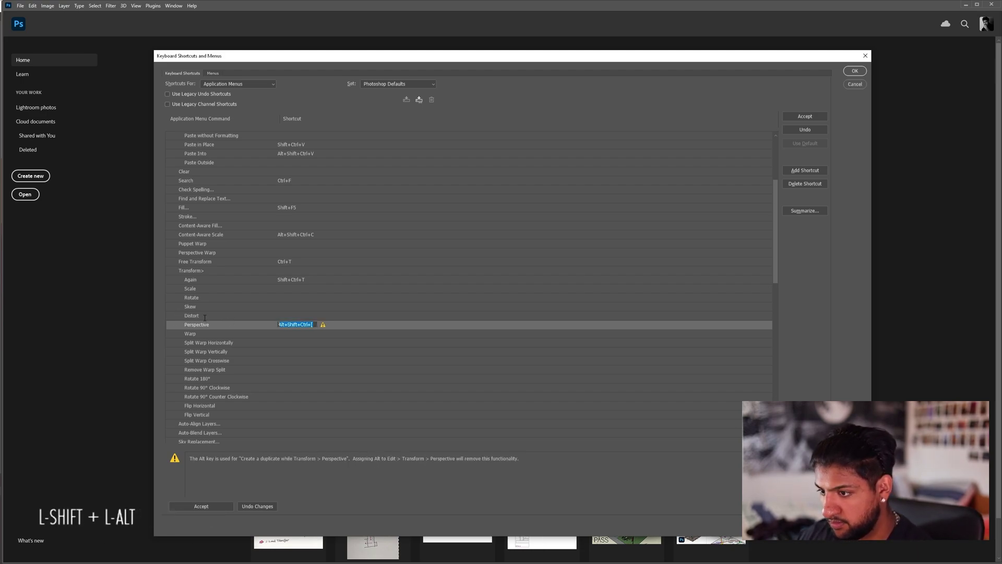
{"action": "key", "text": "ctrl+shift+alt+numbersign"}
{"action": "key", "text": "ctrl+numbersign"}
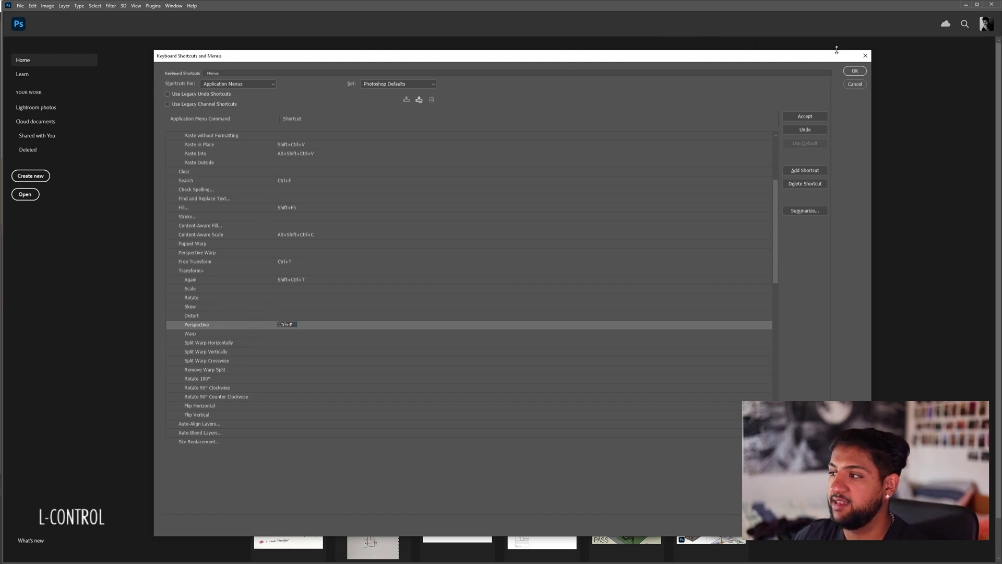
{"action": "left_click", "coordinate": [854, 72]}
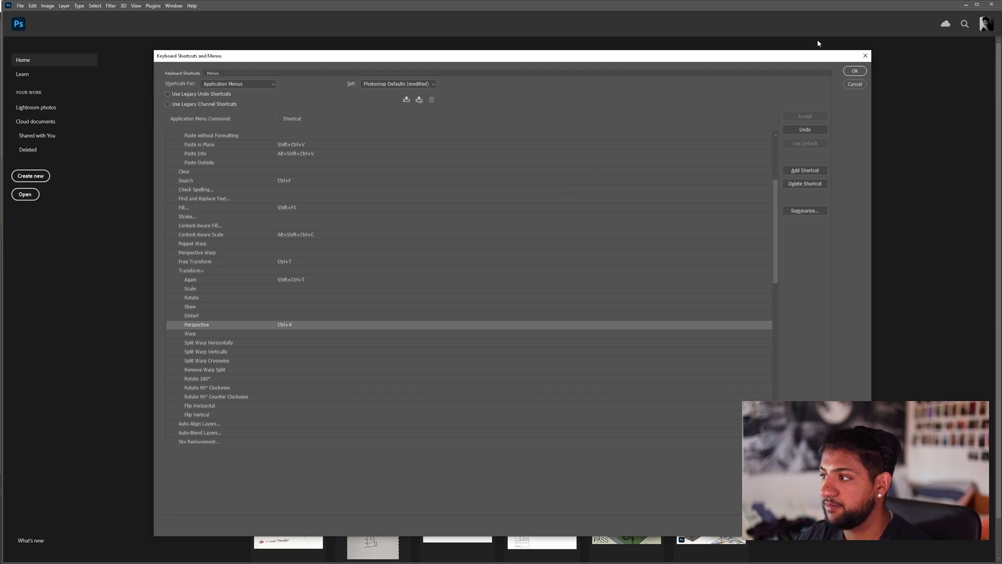
{"action": "left_click", "coordinate": [851, 71]}
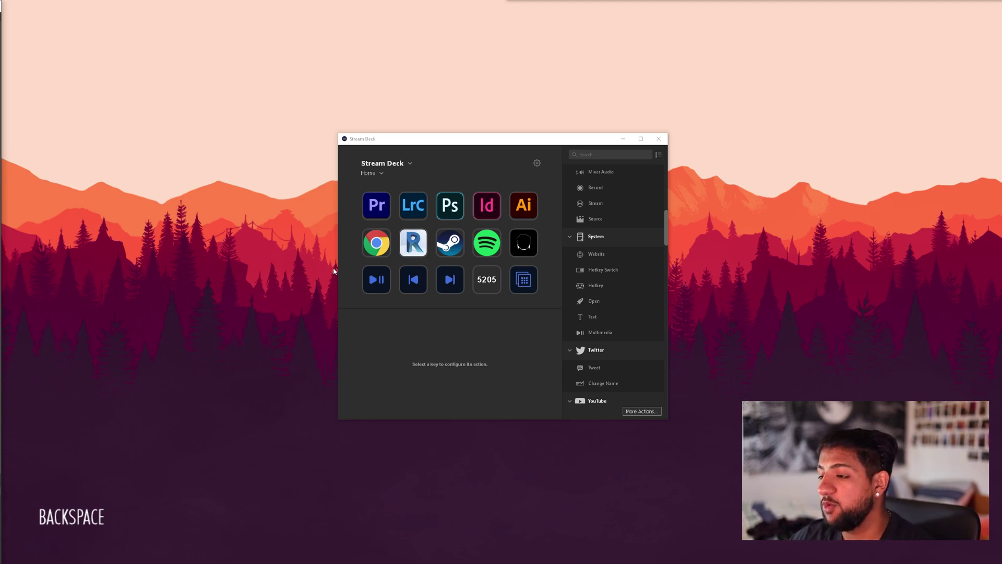
Step: On Profile 1, add a Hotkey action at row 2, column 5 titled 'Perspective'
{"action": "left_click", "coordinate": [379, 175]}
{"action": "left_click", "coordinate": [382, 221]}
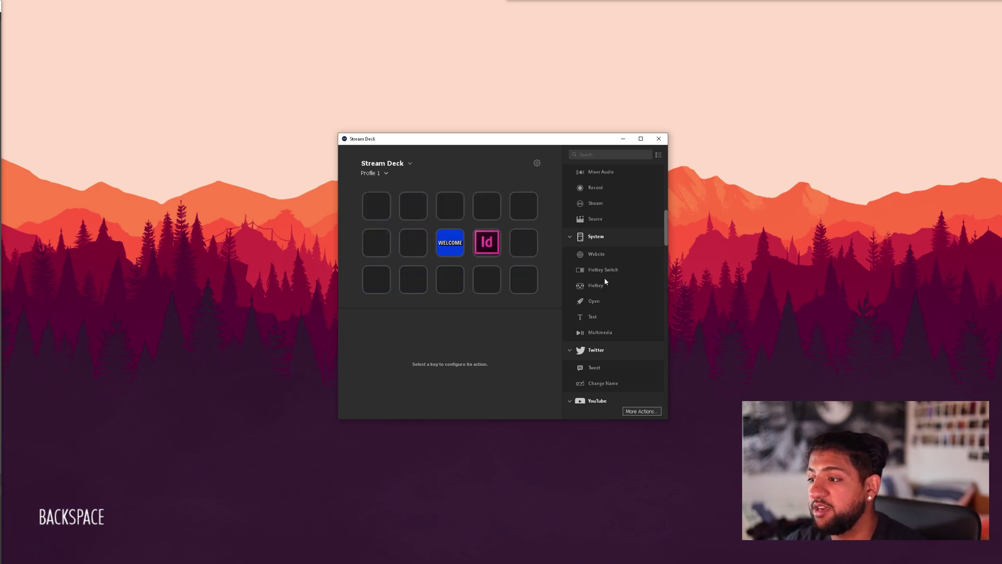
{"action": "left_click_drag", "start_coordinate": [602, 286], "coordinate": [529, 250]}
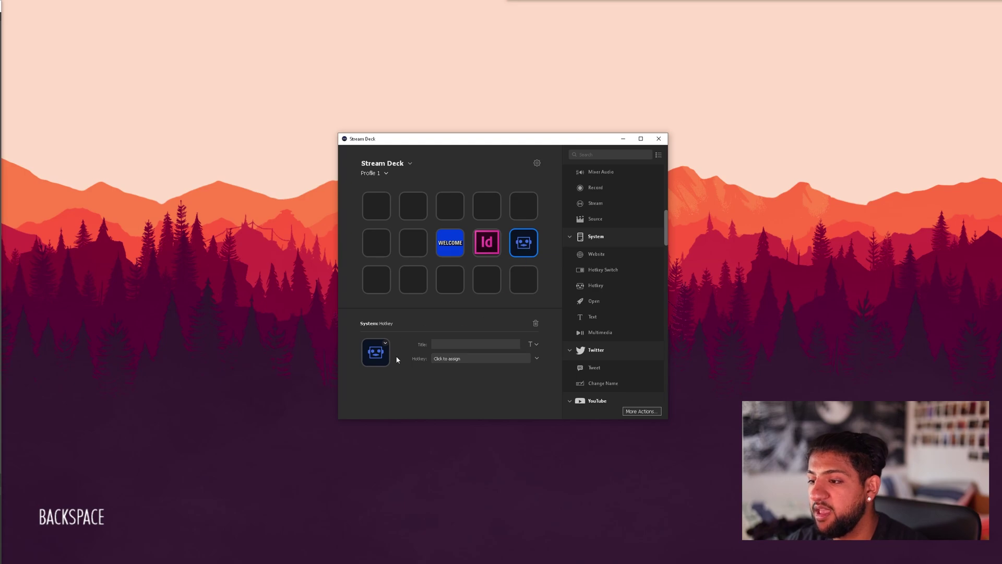
{"action": "left_click", "coordinate": [451, 343]}
{"action": "type", "text": "P"}
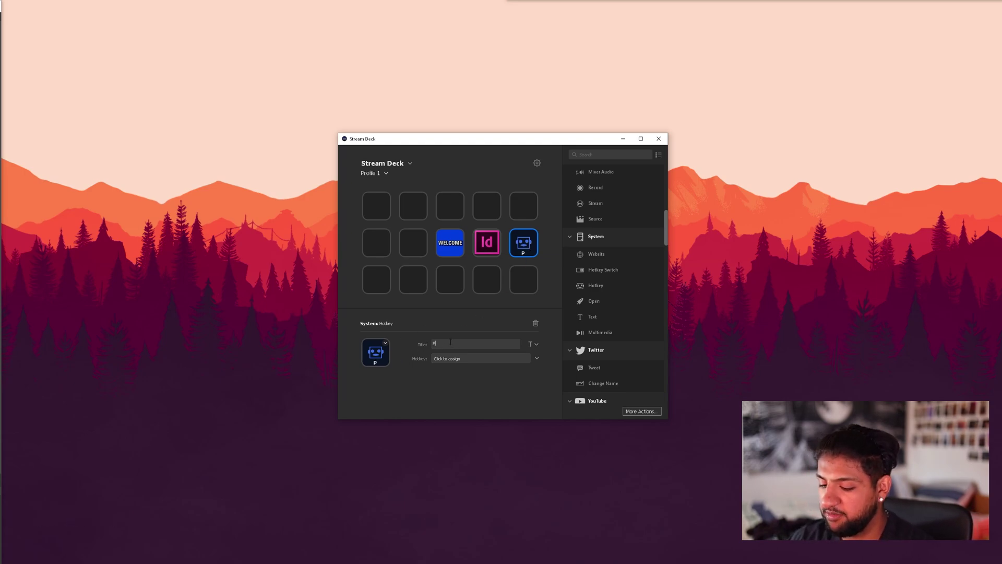
{"action": "type", "text": "ers"}
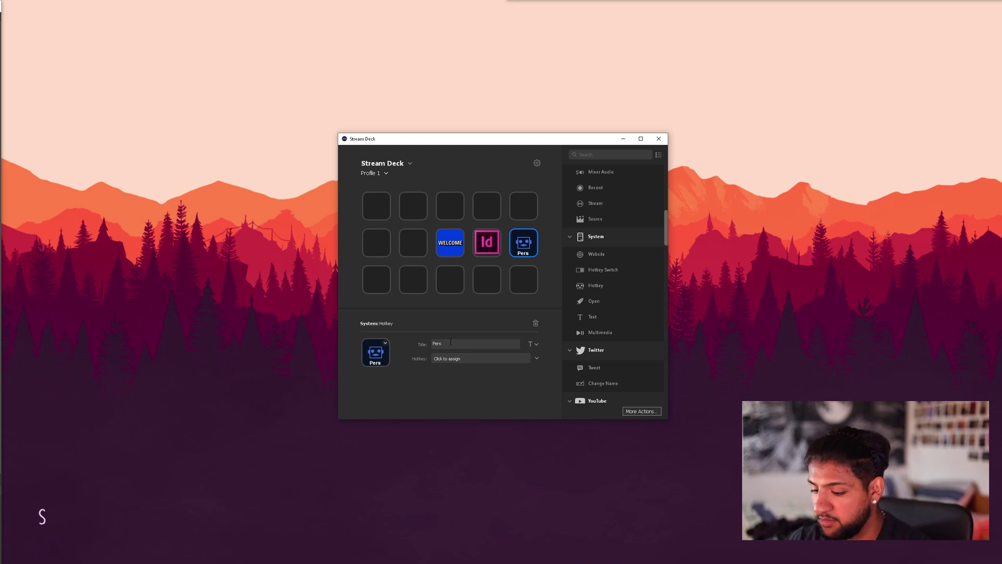
{"action": "type", "text": "petive"}
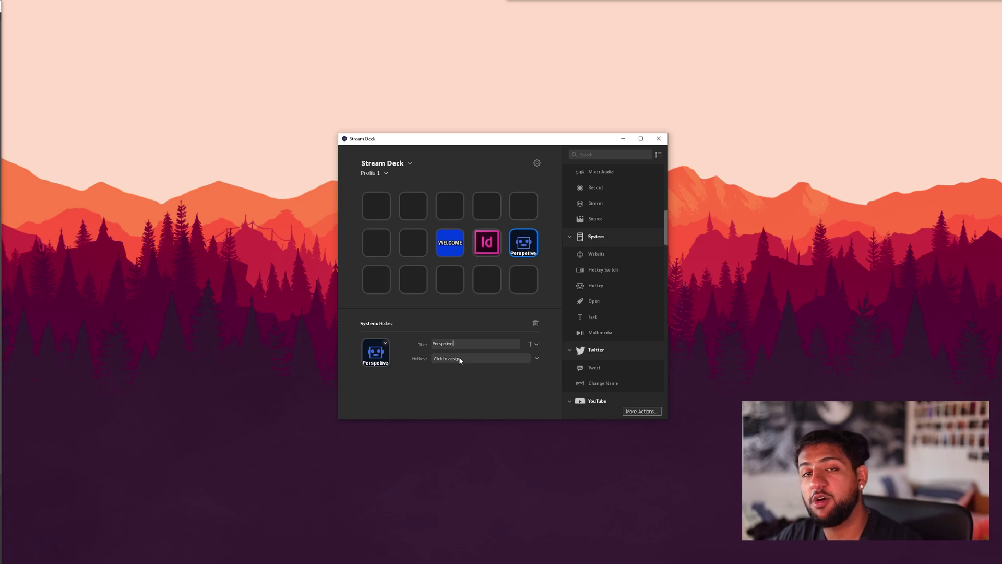
Step: Record Ctrl+# as the key's hotkey and adjust its icon options
{"action": "left_click", "coordinate": [460, 359]}
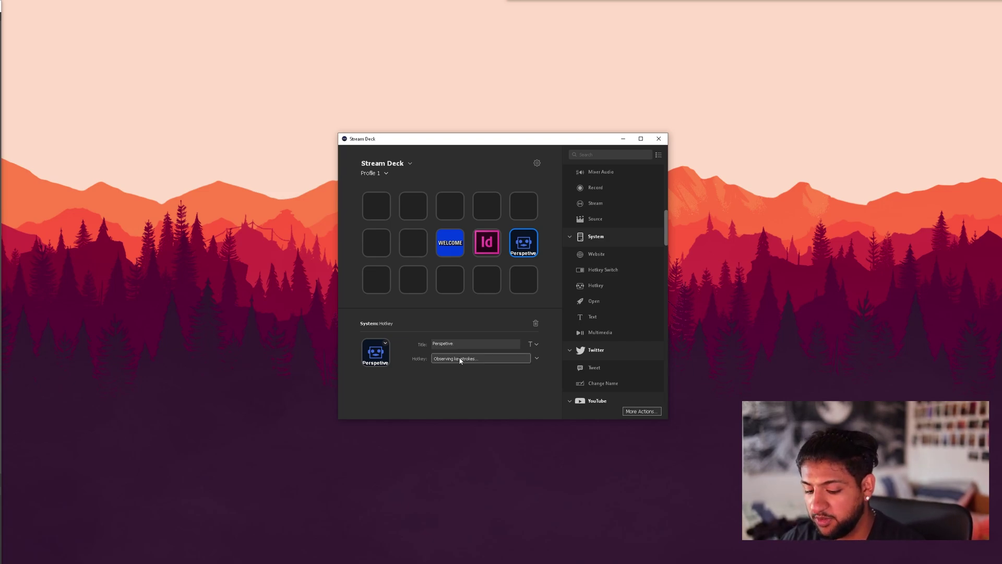
{"action": "key", "text": "ctrl+numbersign"}
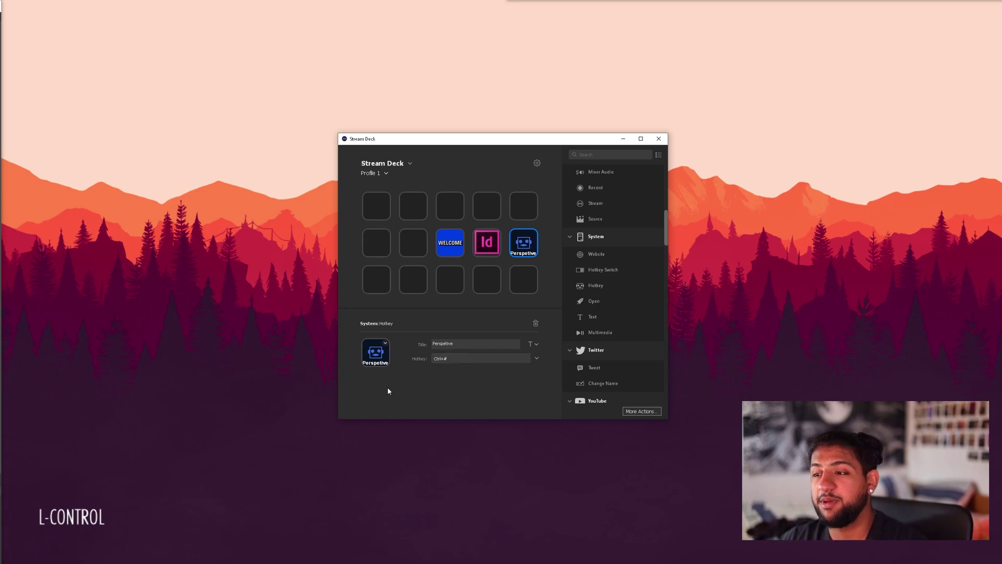
{"action": "left_click", "coordinate": [385, 343]}
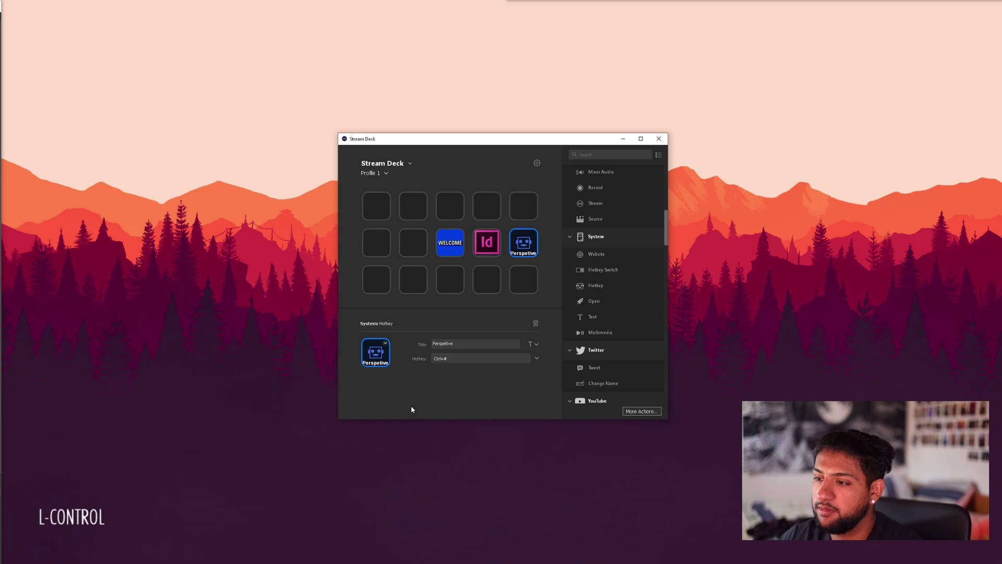
{"action": "key", "text": "Return"}
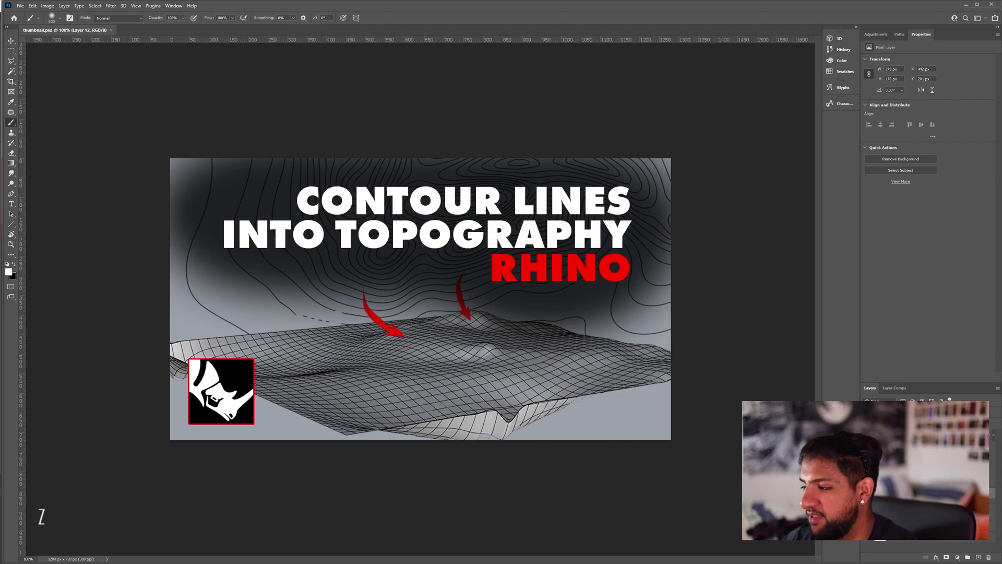
Step: Select the rhino logo layer, distort it by dragging a transform corner, and commit
{"action": "left_click", "coordinate": [918, 449]}
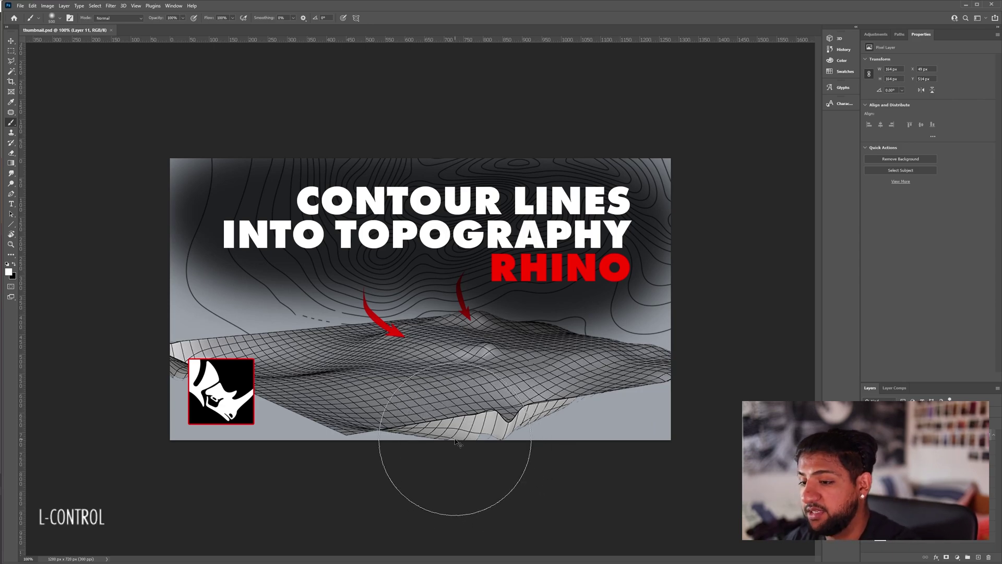
{"action": "key", "text": "ctrl+t"}
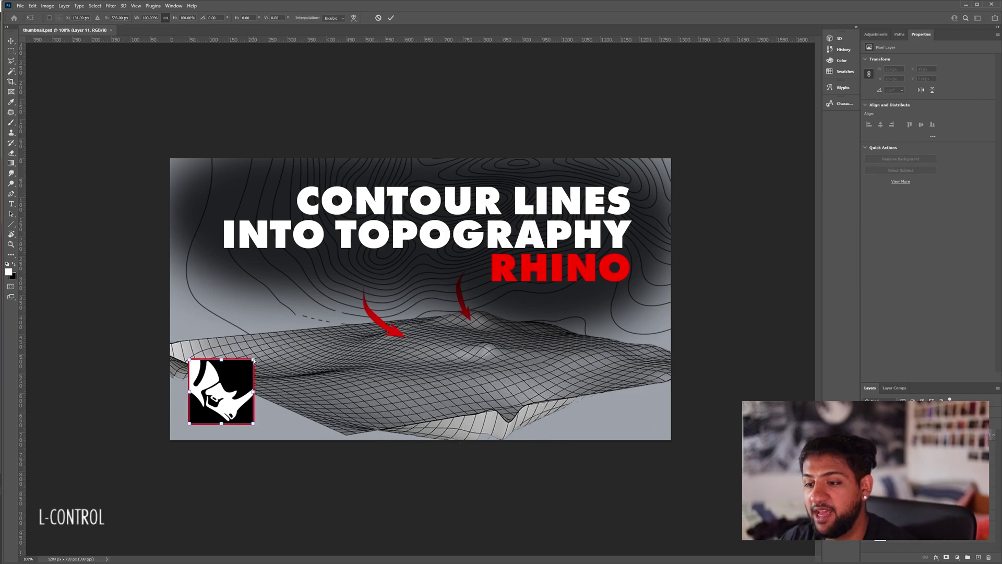
{"action": "mouse_move", "coordinate": [225, 359]}
{"action": "left_mouse_down"}
{"action": "mouse_move", "coordinate": [313, 394]}
{"action": "mouse_move", "coordinate": [263, 314]}
{"action": "mouse_move", "coordinate": [68, 358]}
{"action": "mouse_move", "coordinate": [480, 351]}
{"action": "left_mouse_up"}
{"action": "key", "text": "Return"}
{"action": "key", "text": "b"}
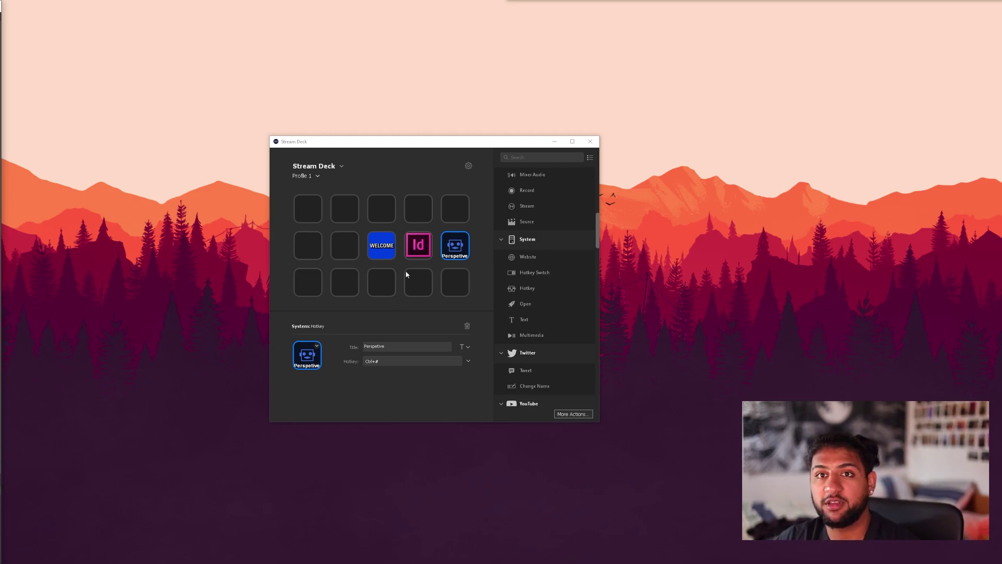
Step: In Edit Profiles, set Profile 1's Application to Adobe Photoshop 2021 and close Preferences
{"action": "left_click", "coordinate": [317, 176]}
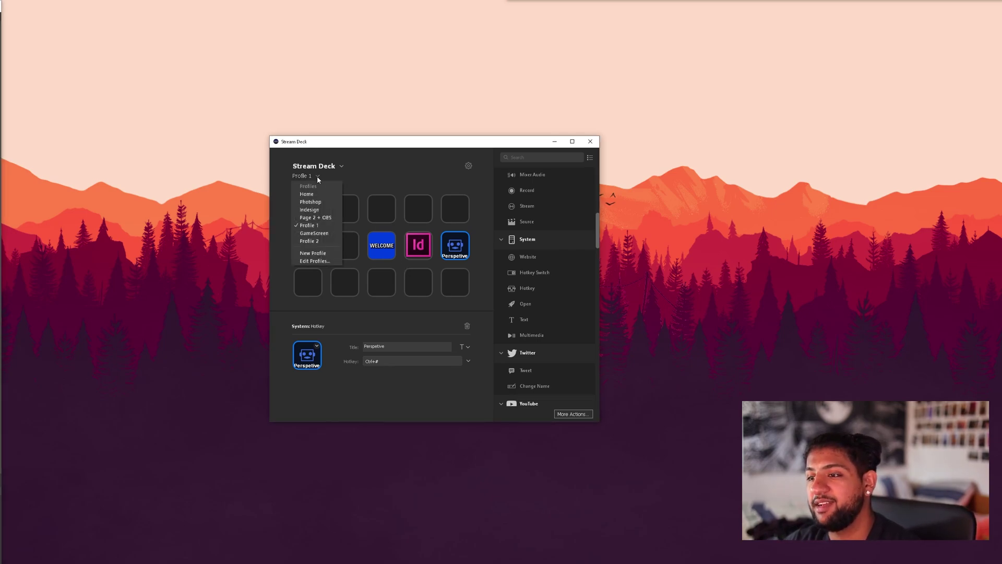
{"action": "left_click", "coordinate": [312, 260]}
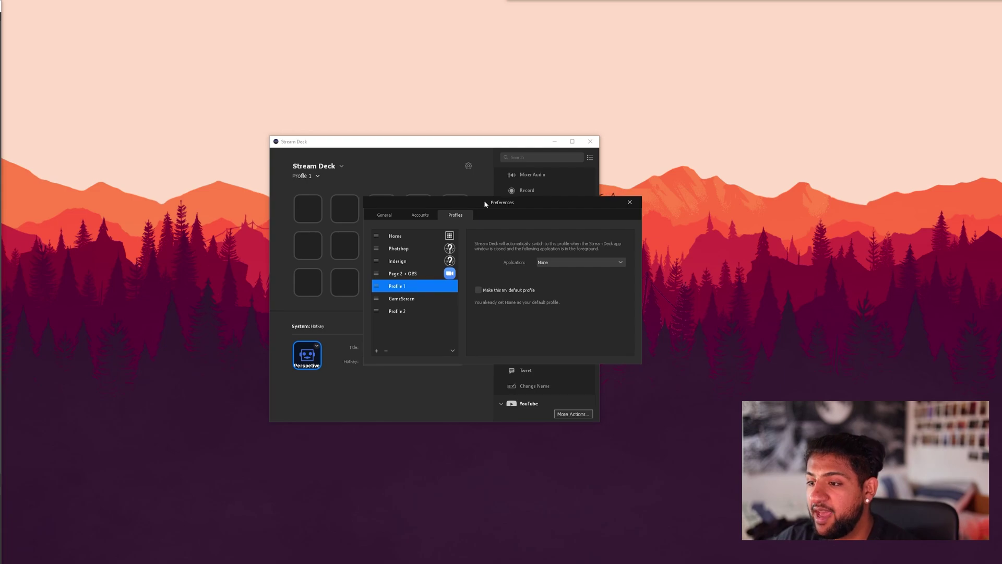
{"action": "left_click_drag", "start_coordinate": [484, 203], "coordinate": [354, 180]}
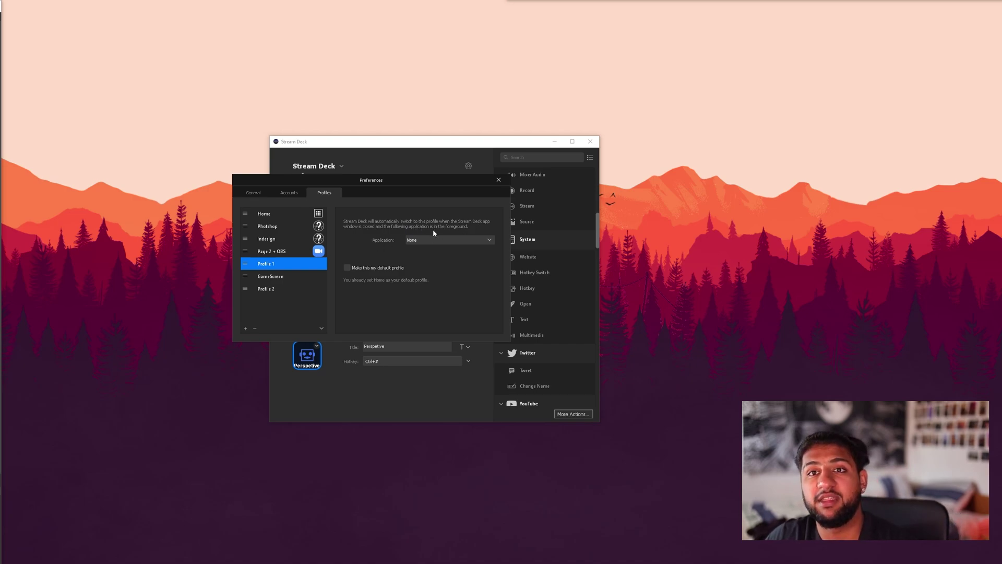
{"action": "left_click", "coordinate": [445, 242]}
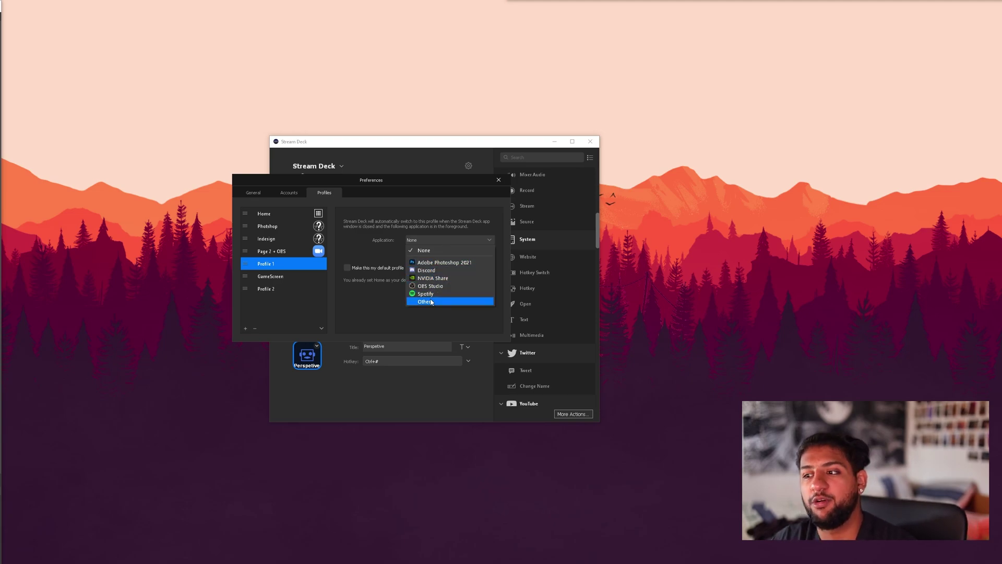
{"action": "left_click", "coordinate": [441, 262]}
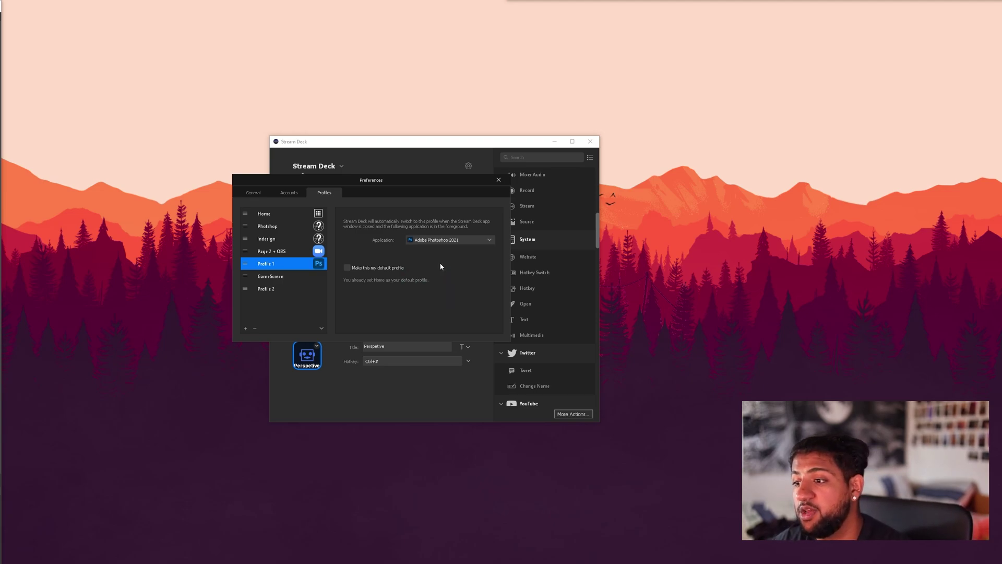
{"action": "left_click", "coordinate": [498, 180]}
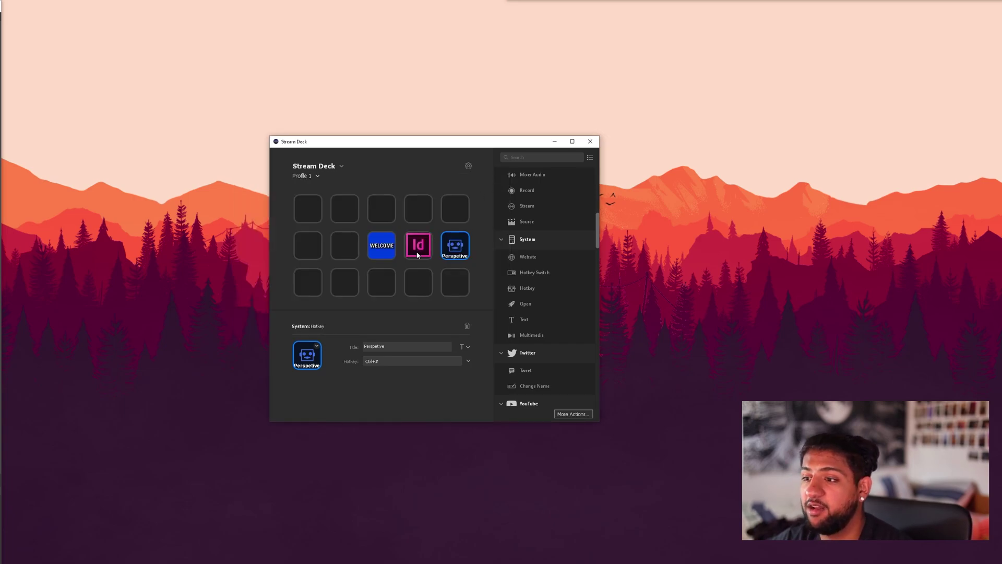